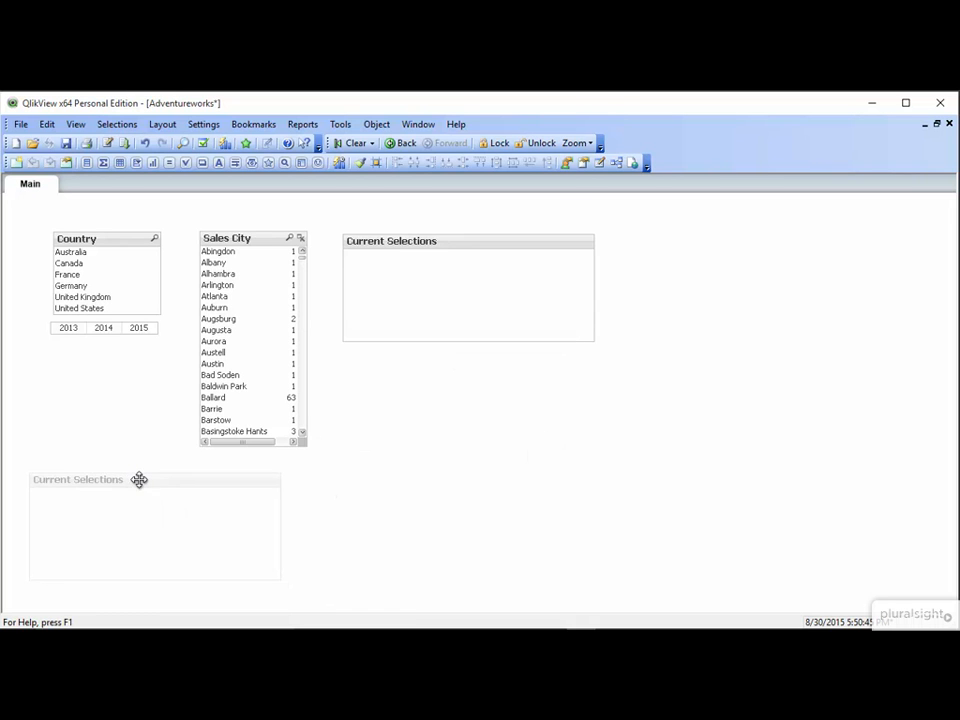
Create an empty text object on the Main sheet, in the blank area beside the Sales City list box.
right_click(427, 231)
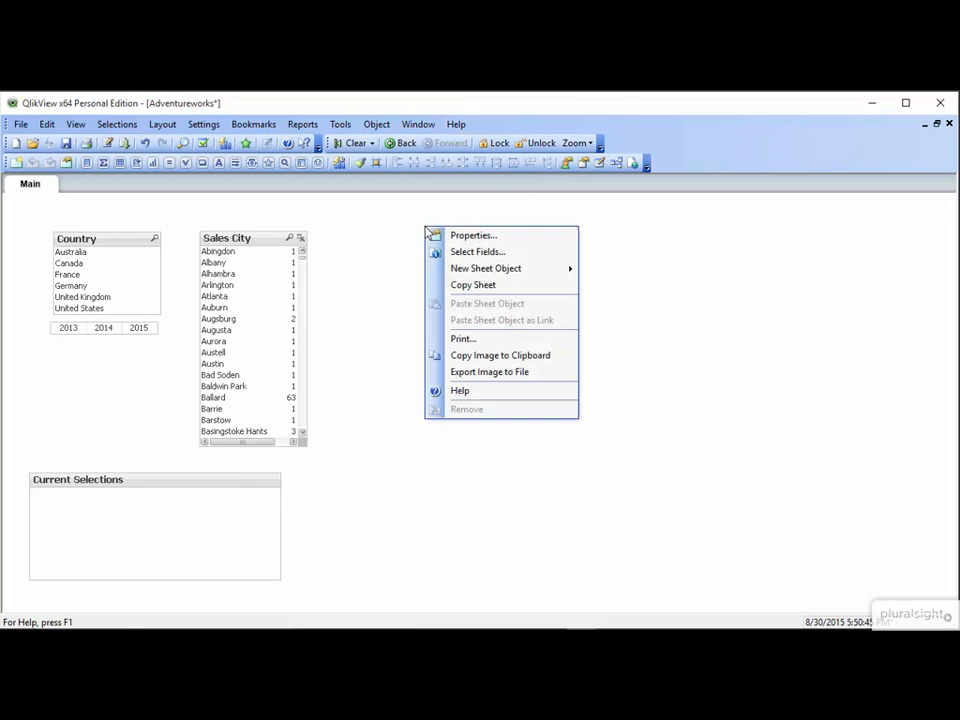
mouse_move(572, 268)
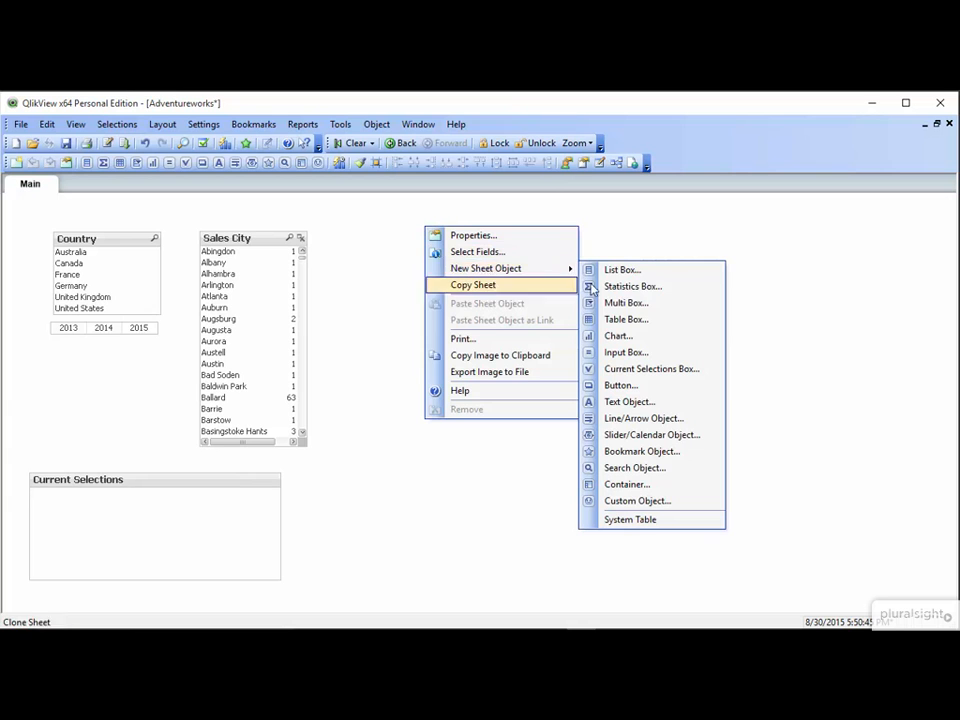
left_click(636, 401)
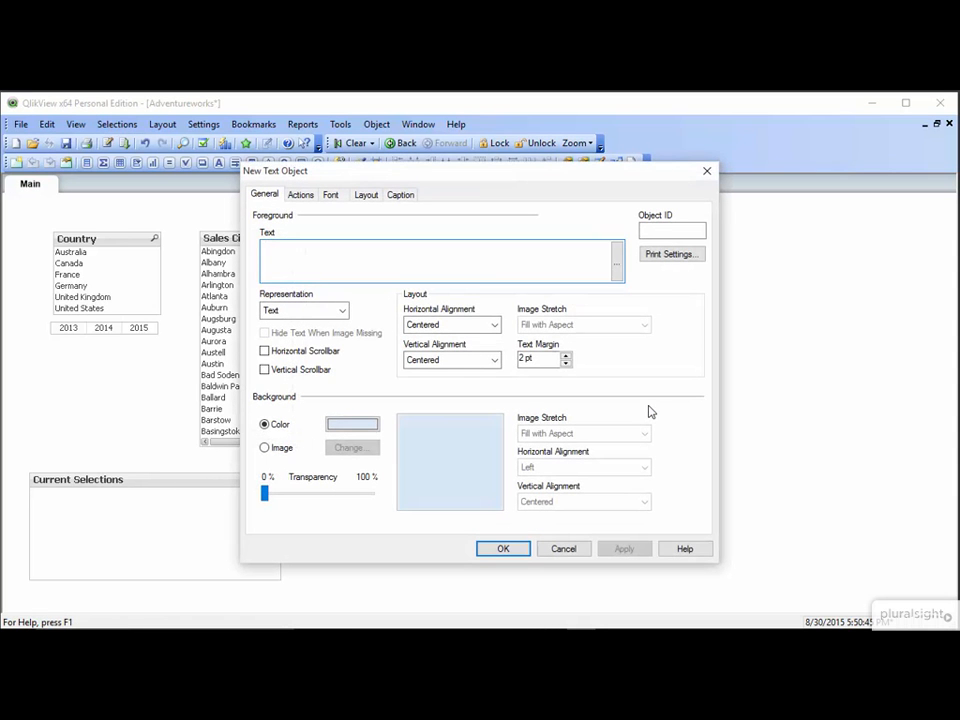
left_click(503, 549)
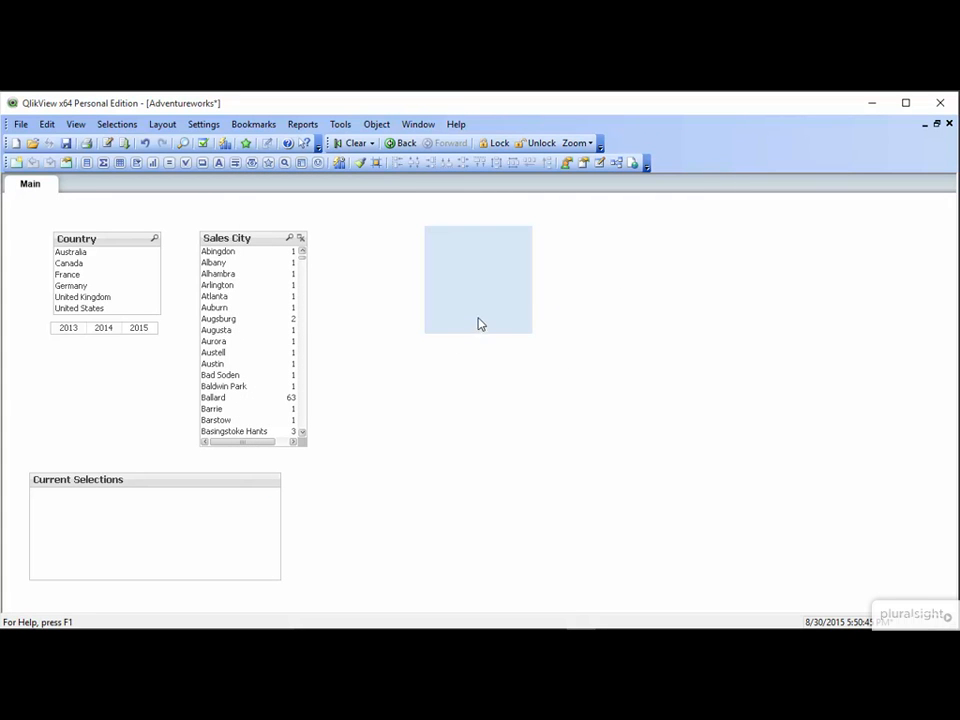
Set the text of the new blank text object to "Hello World!" and apply it.
right_click(482, 280)
left_click(513, 290)
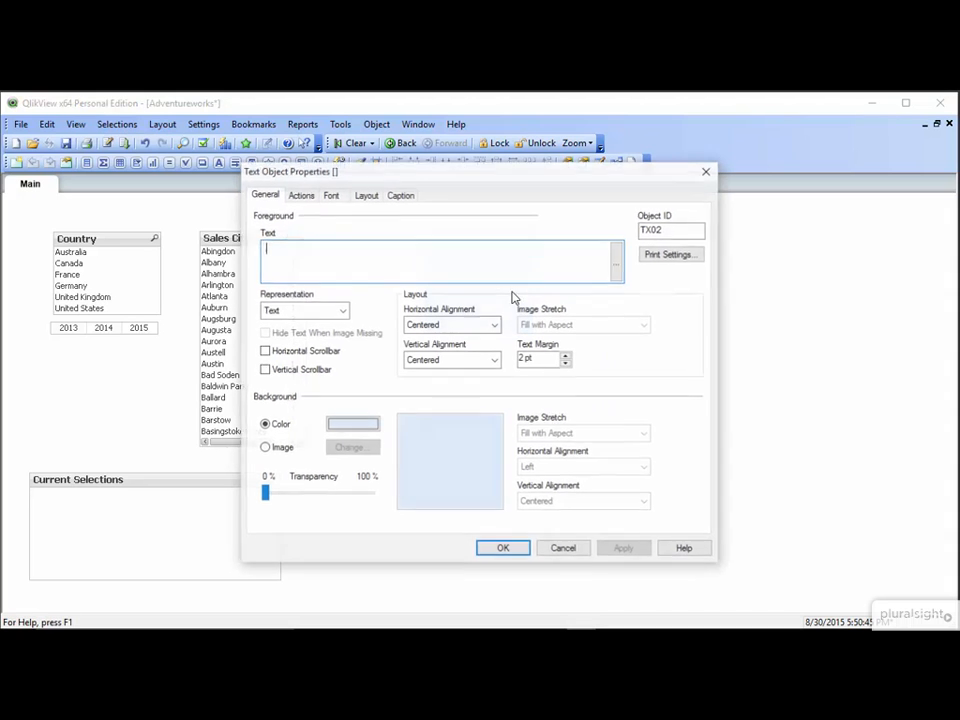
type("H")
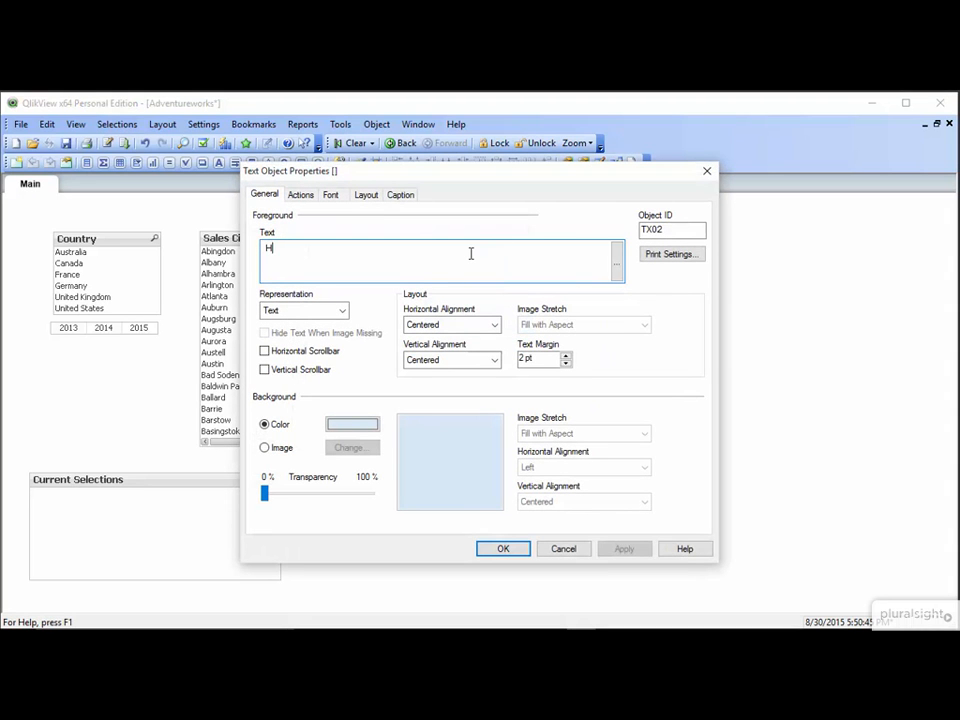
type("ello World!")
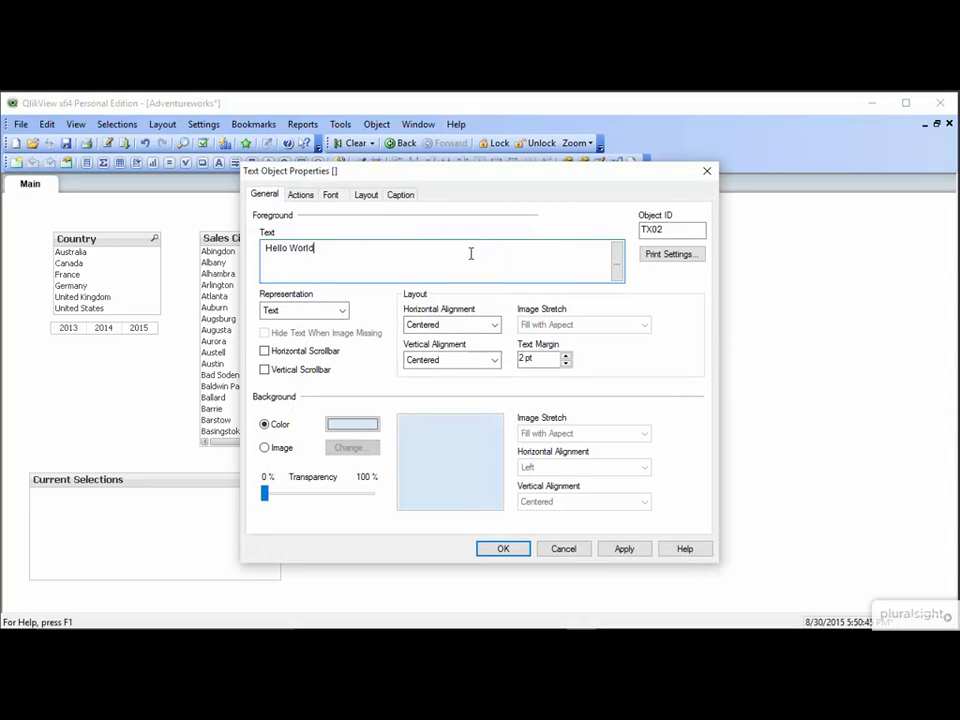
left_click(503, 549)
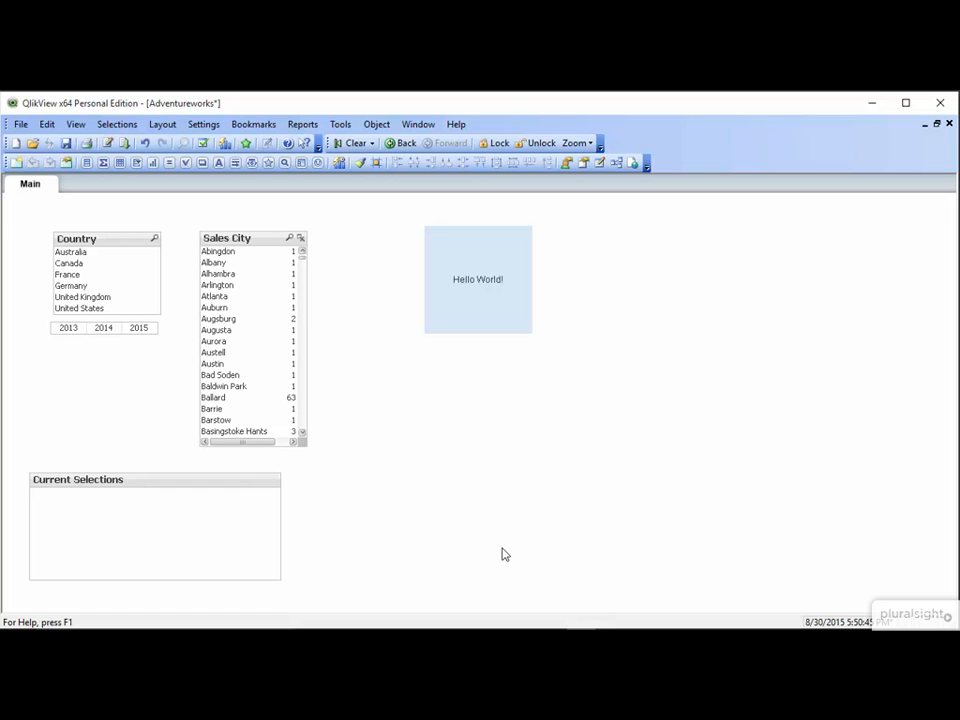
Change the "Hello World!" text object's background to a solid fixed red (255, 0, 0).
right_click(486, 275)
left_click(505, 277)
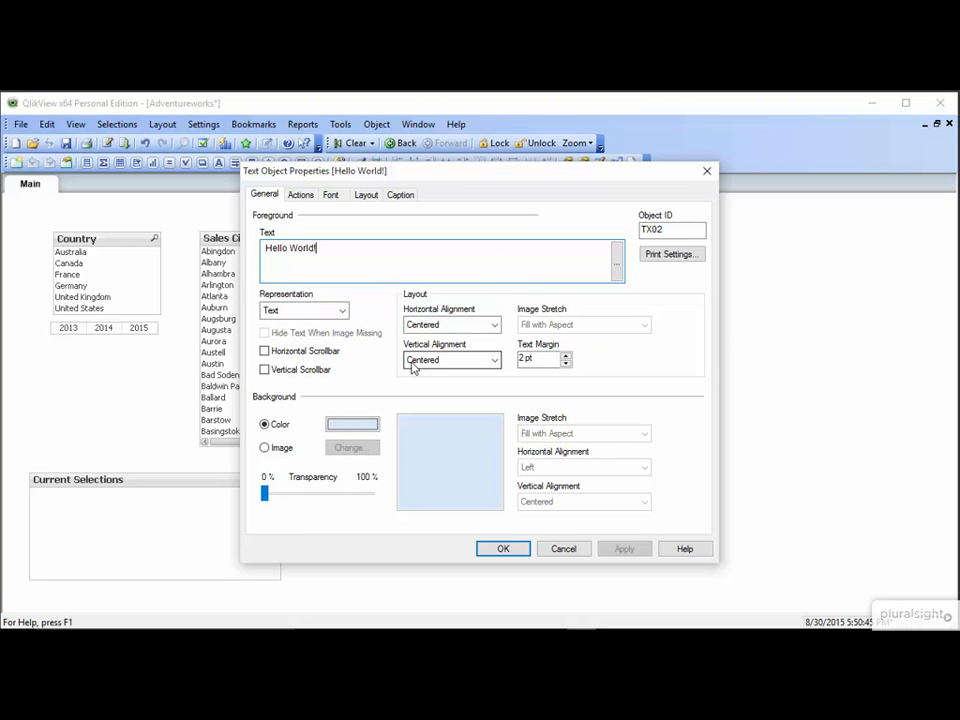
left_click(352, 425)
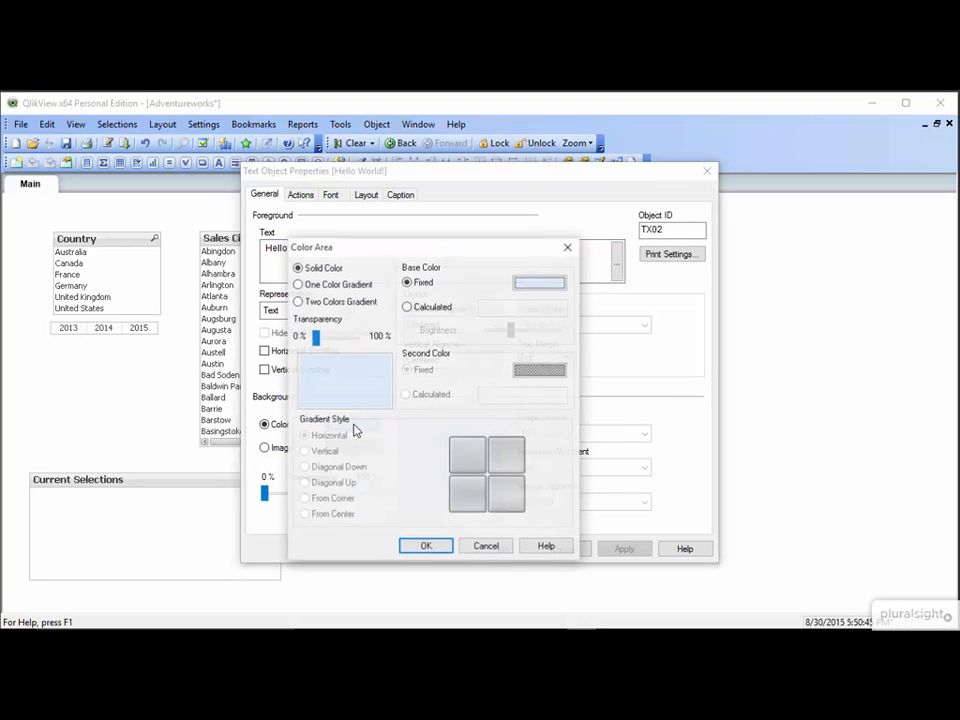
left_click(527, 289)
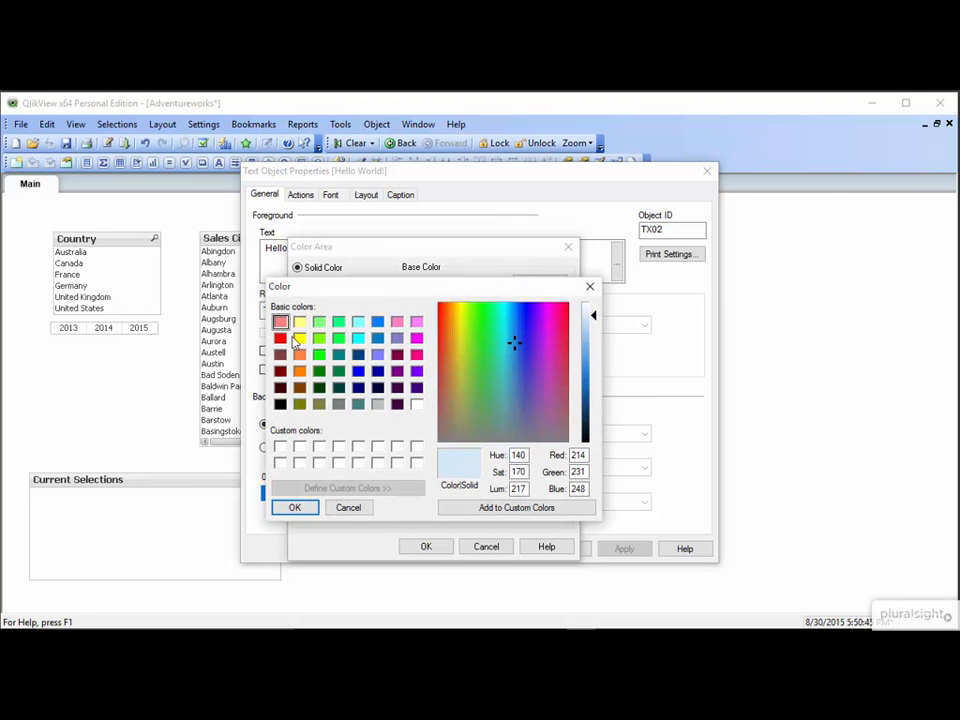
left_click(280, 338)
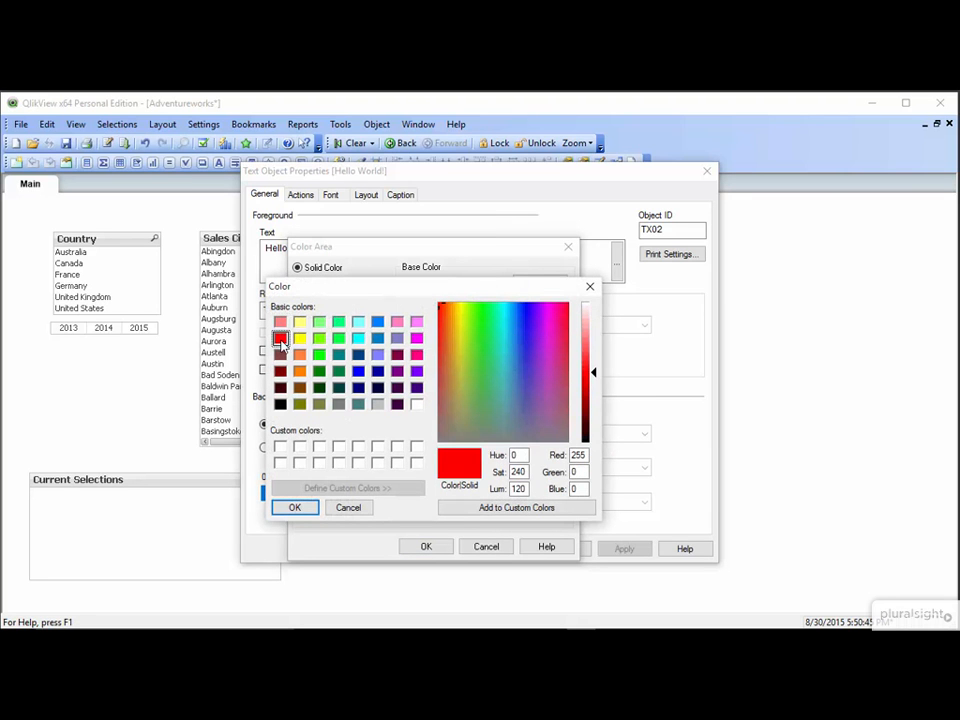
left_click(295, 507)
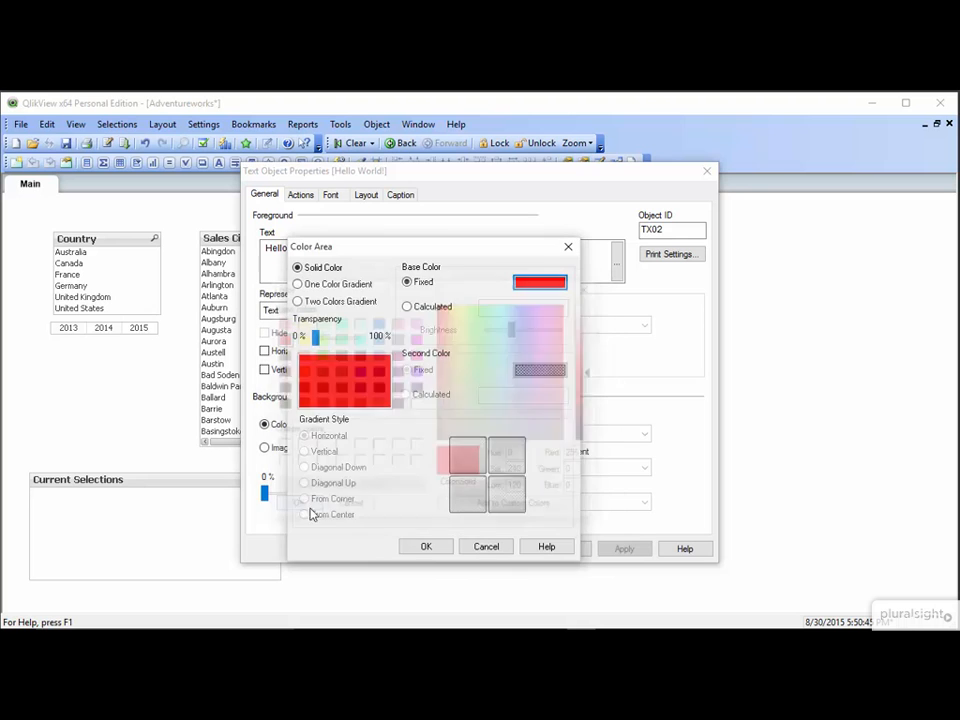
left_click(426, 547)
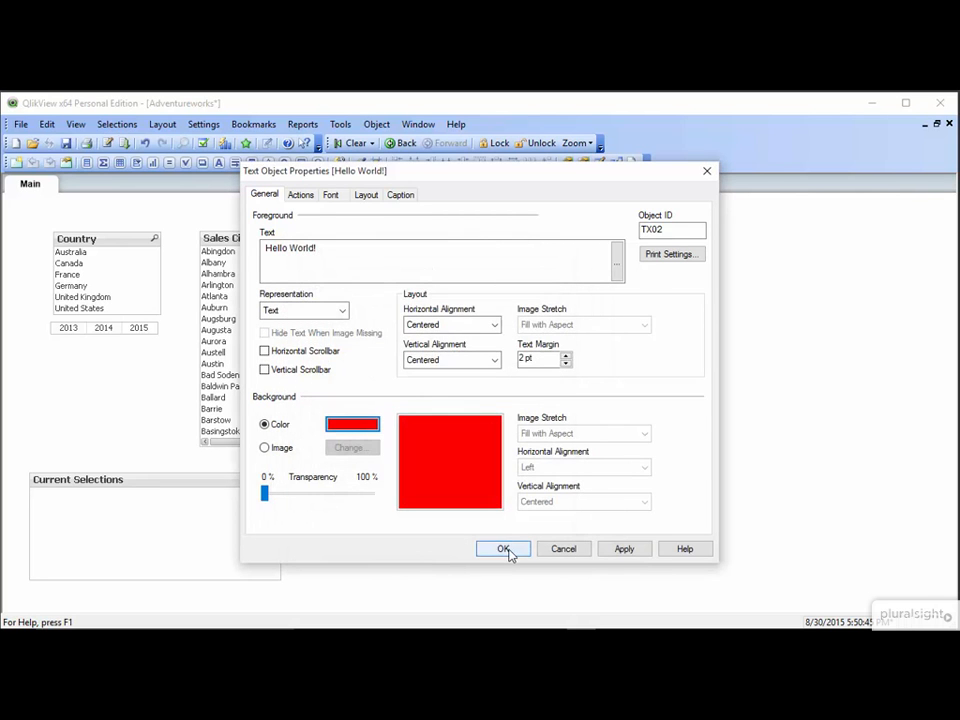
left_click(506, 551)
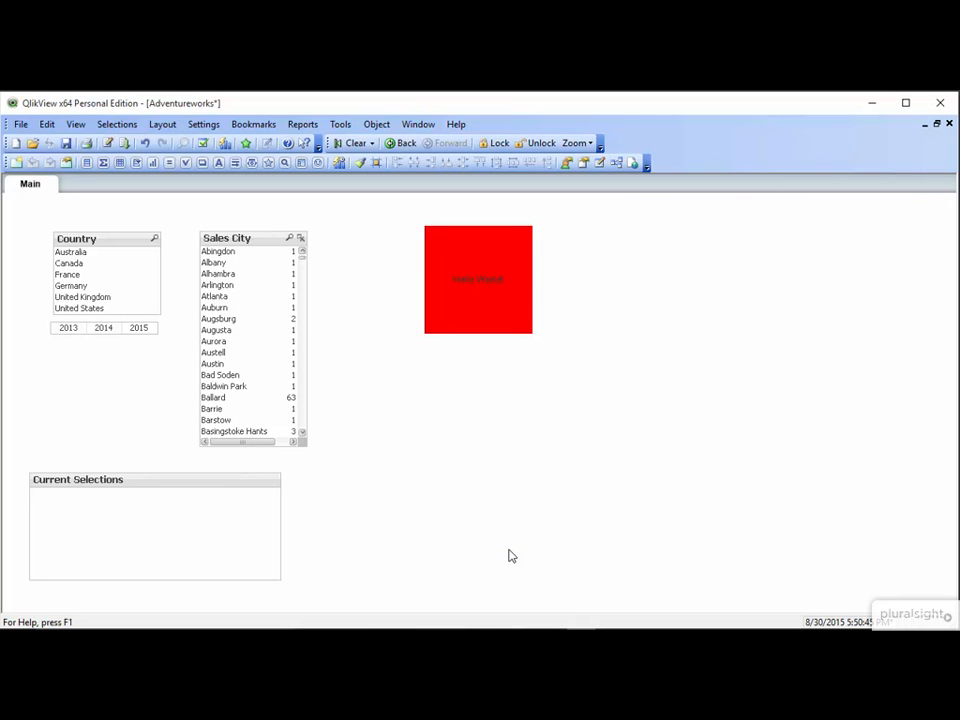
Give the text object's background a Two Colors Gradient with orange (255, 128, 64) as second color and Diagonal Down style.
right_click(501, 279)
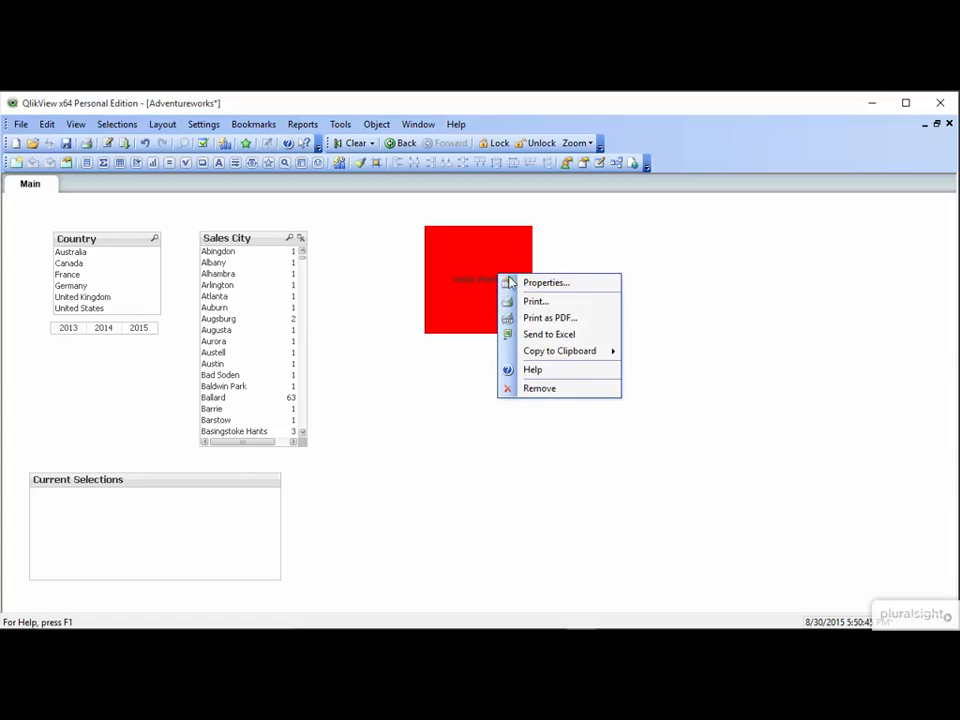
left_click(516, 283)
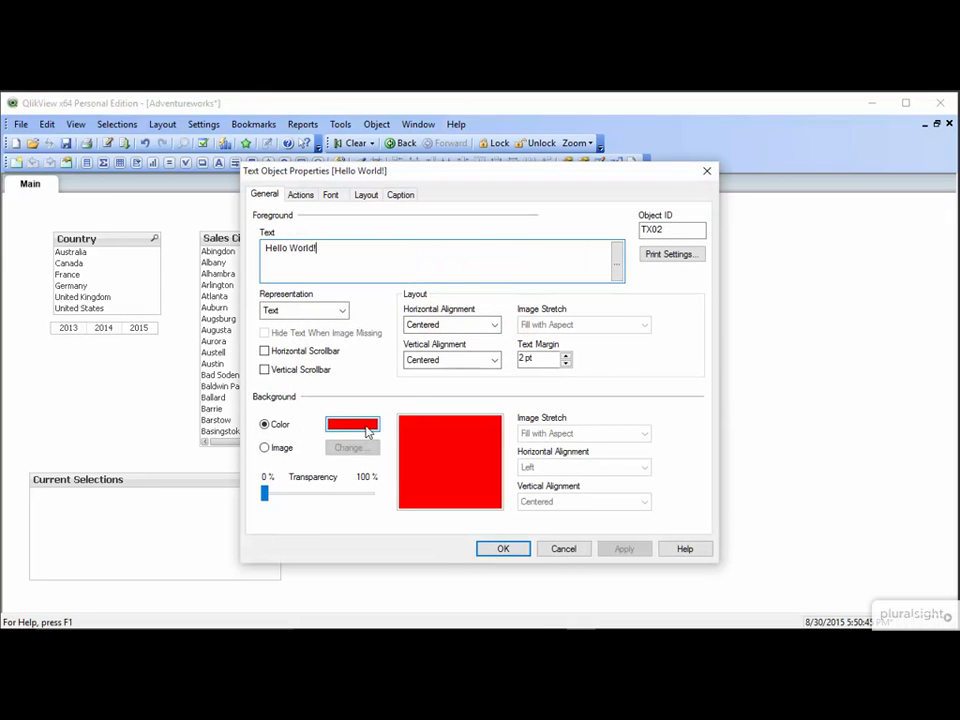
left_click(352, 424)
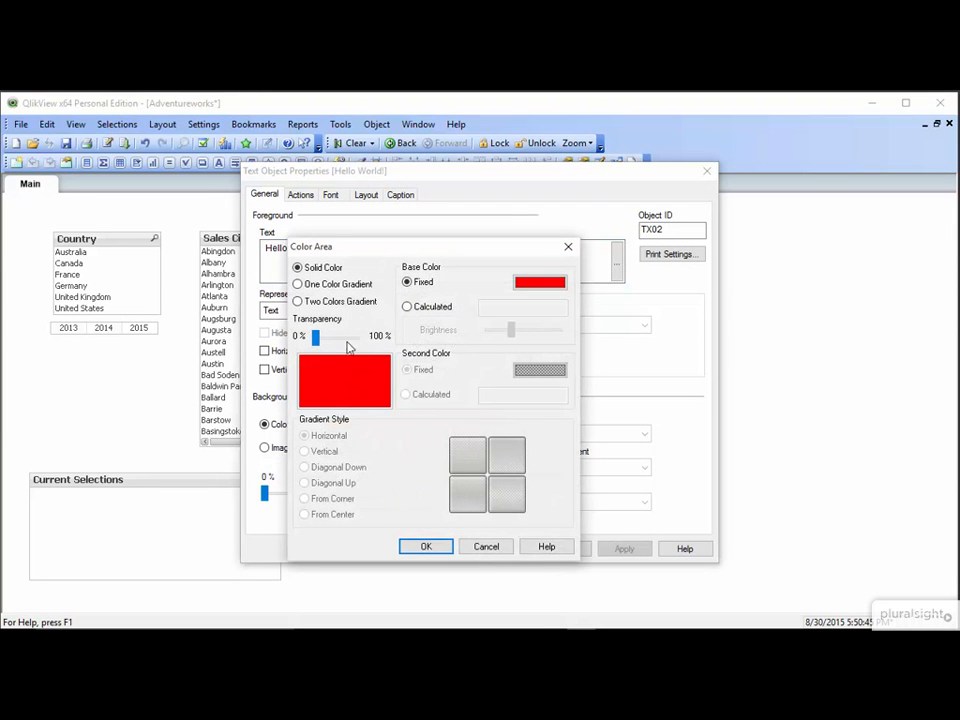
left_click(318, 301)
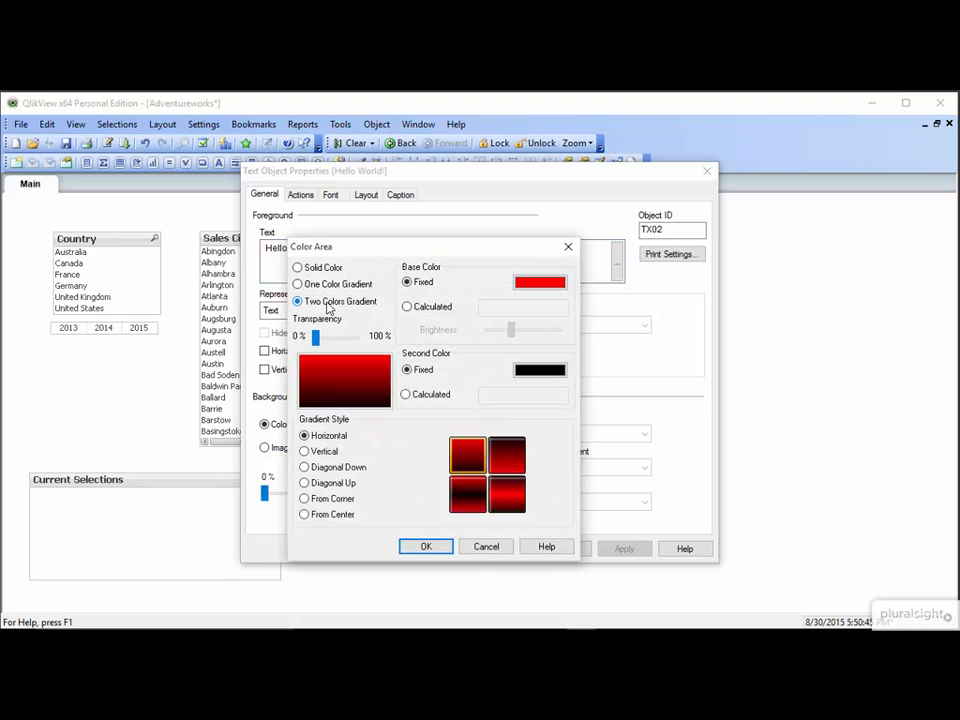
left_click(540, 372)
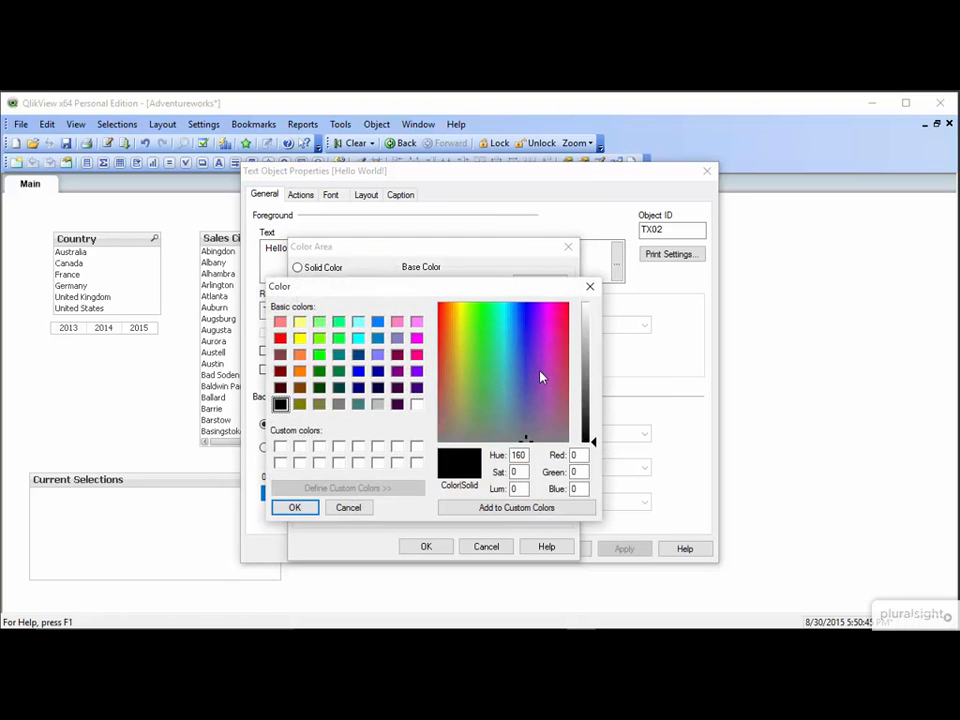
left_click(299, 354)
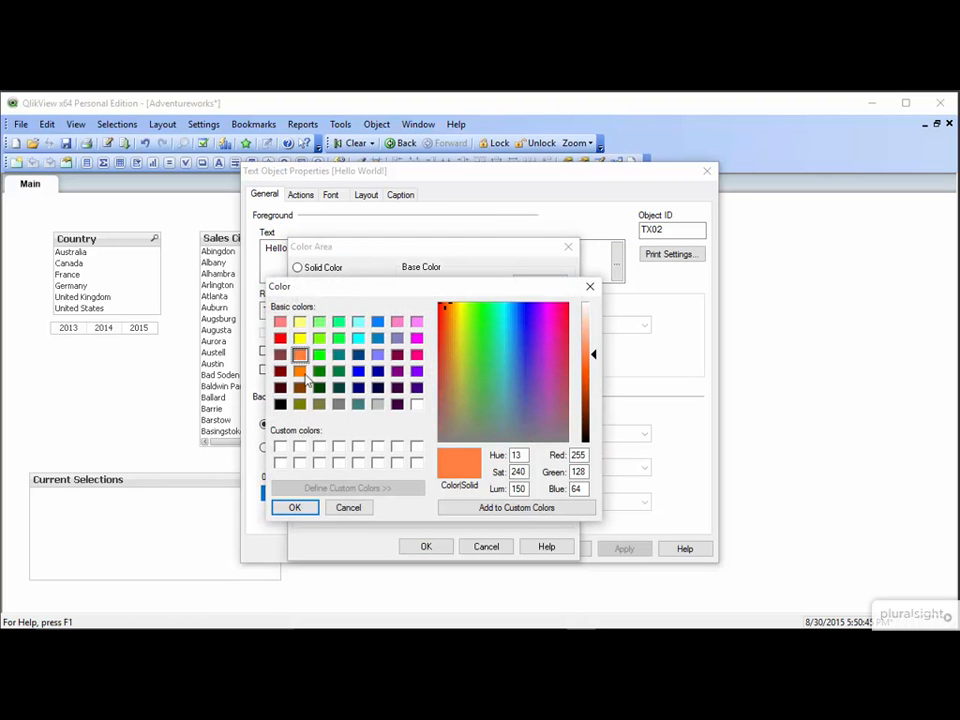
left_click(300, 508)
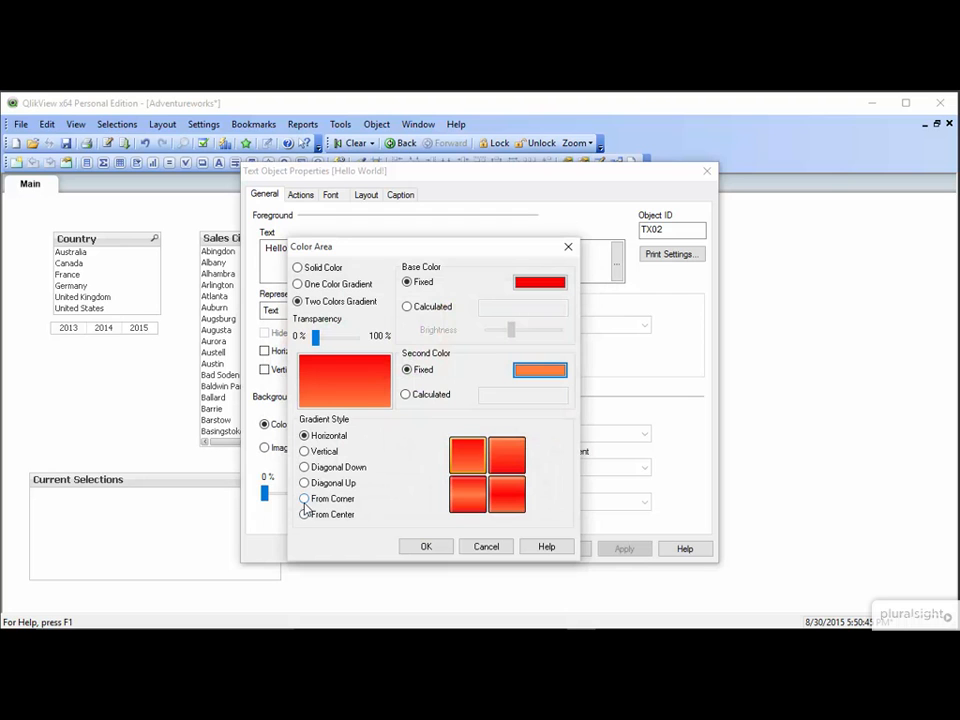
left_click(304, 468)
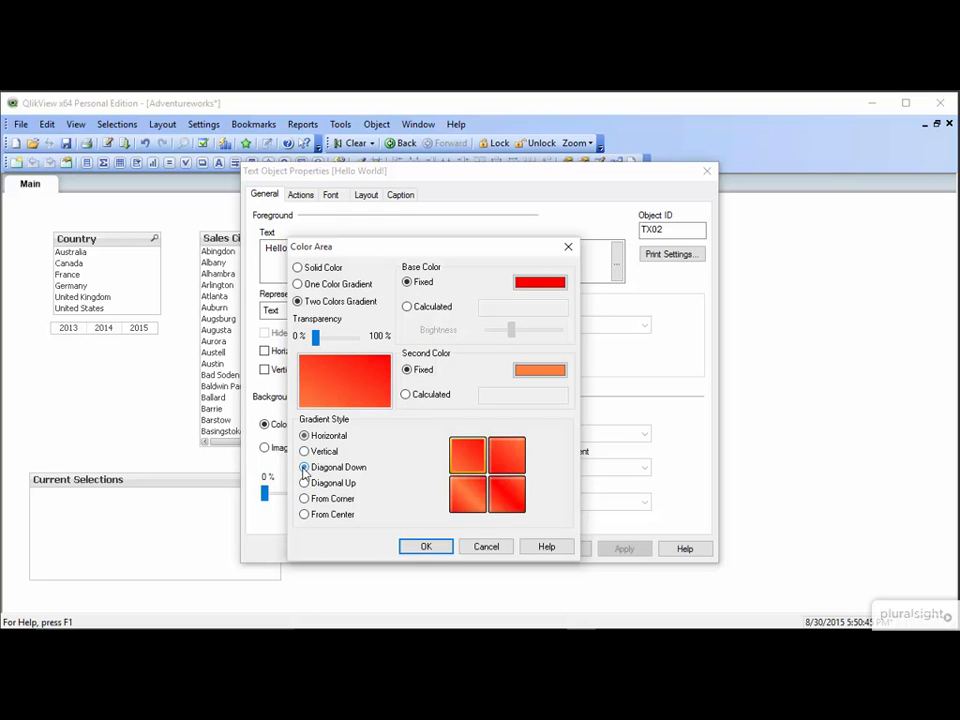
left_click(424, 547)
left_click(510, 549)
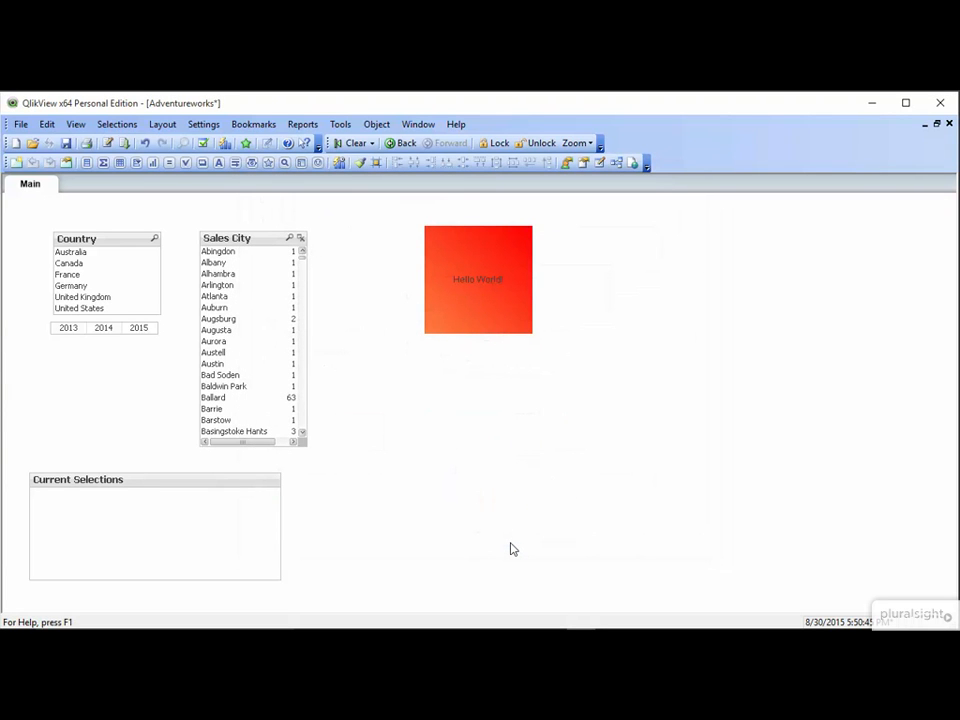
Set the background transparency of the "Hello World!" text object to 100 %.
right_click(481, 276)
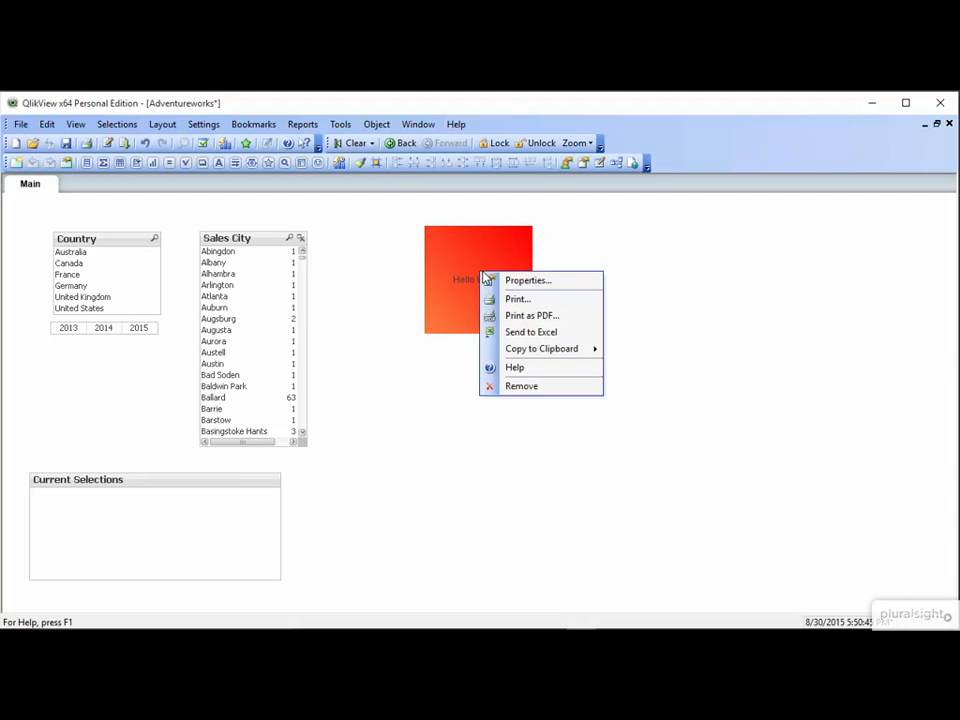
left_click(510, 280)
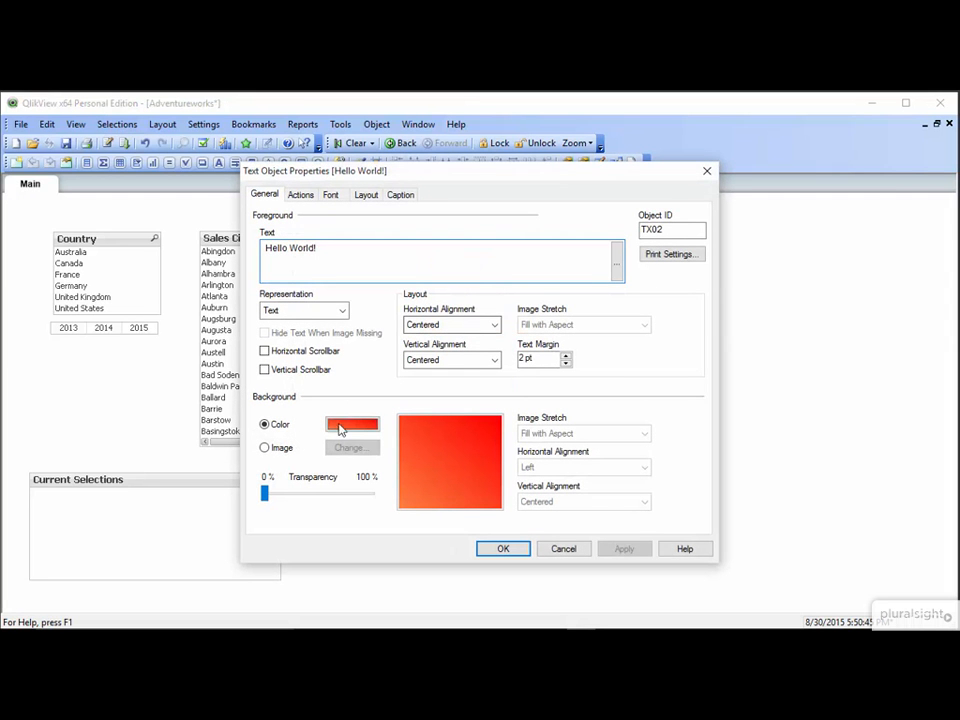
left_click_drag(268, 496, 381, 501)
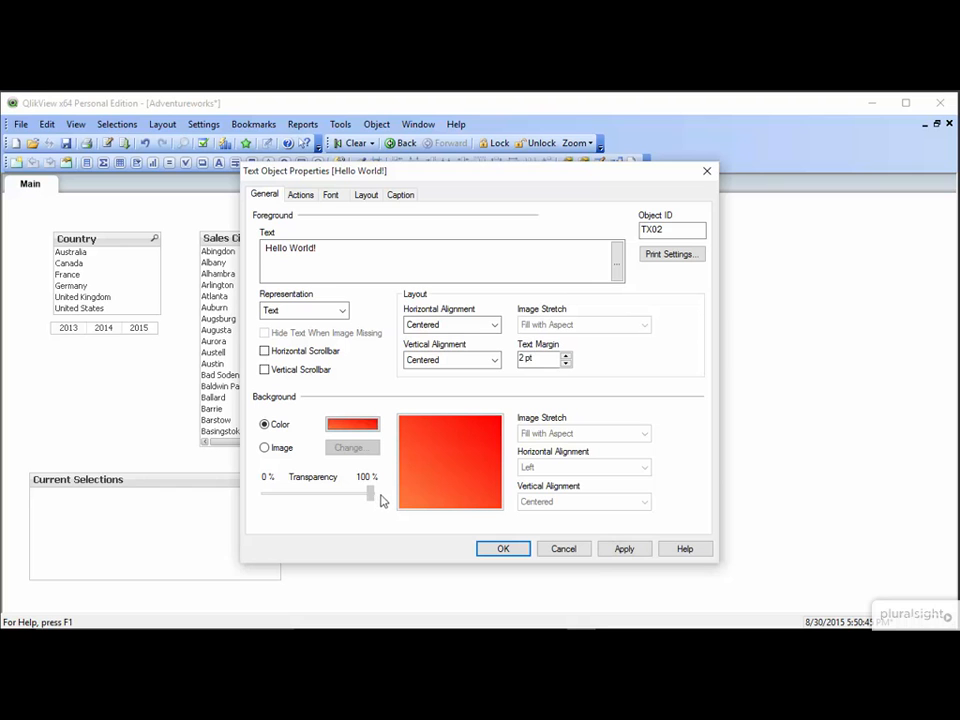
left_click(504, 549)
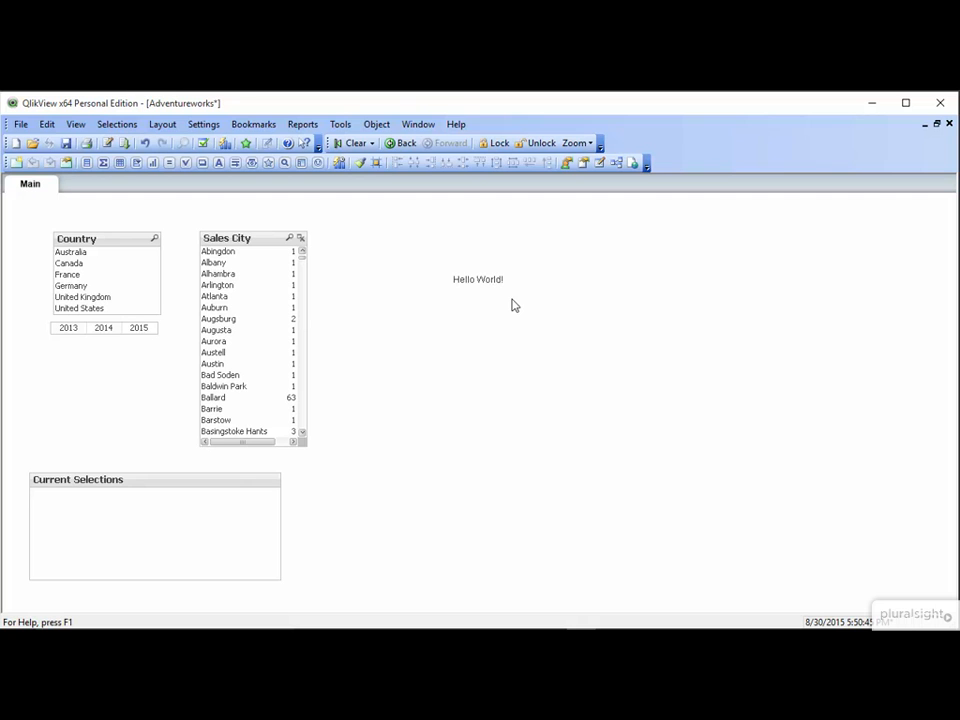
Add a Select in Field action of type Selection to the "Hello World!" text object.
right_click(490, 279)
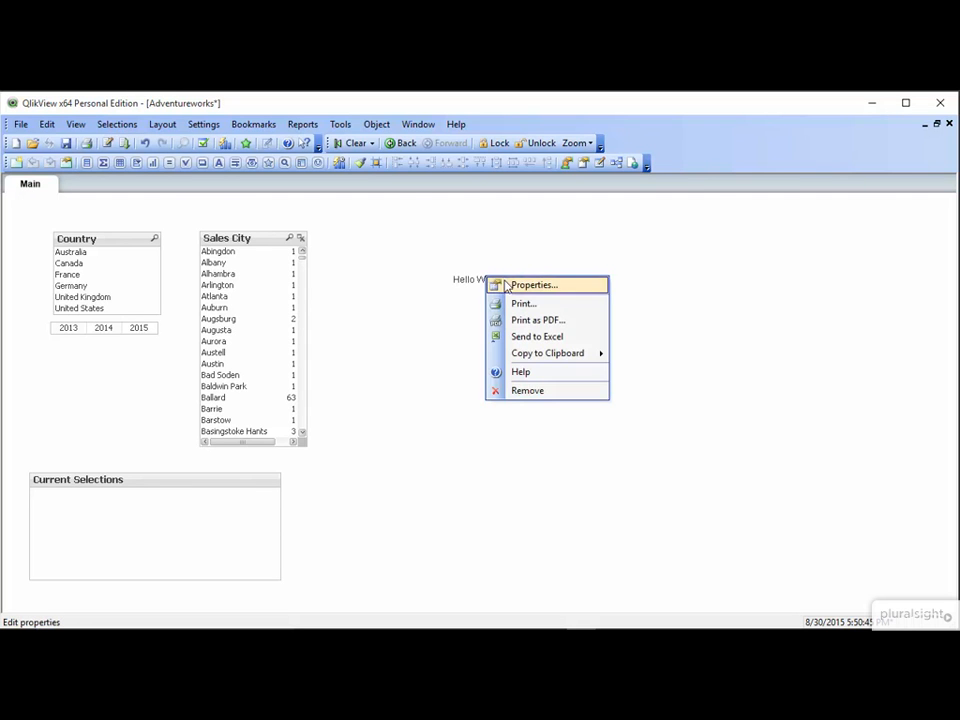
left_click(508, 284)
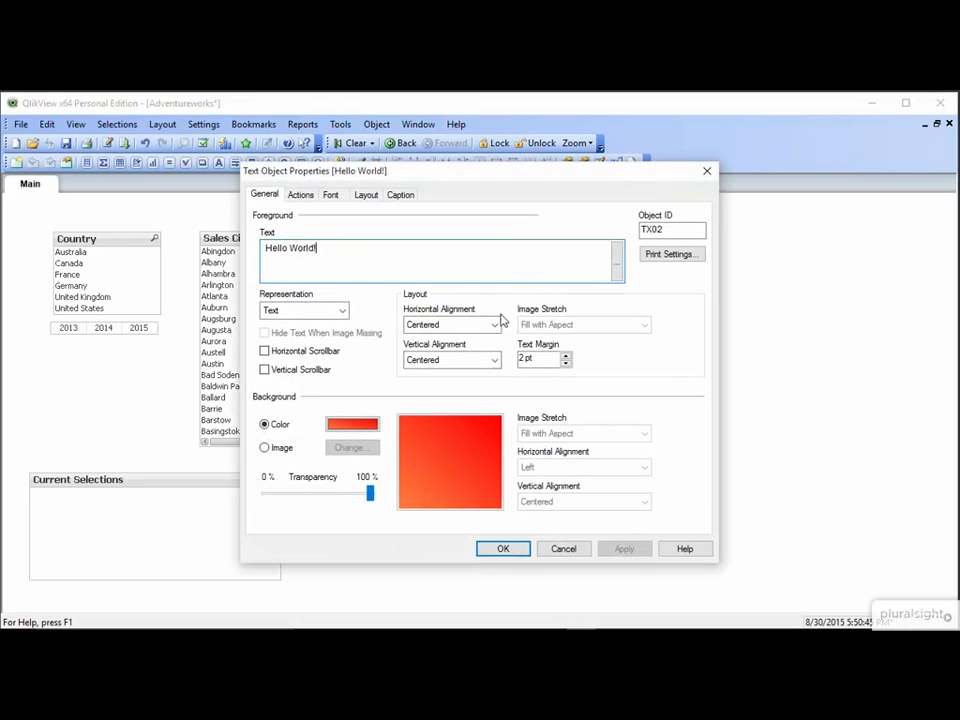
left_click(302, 195)
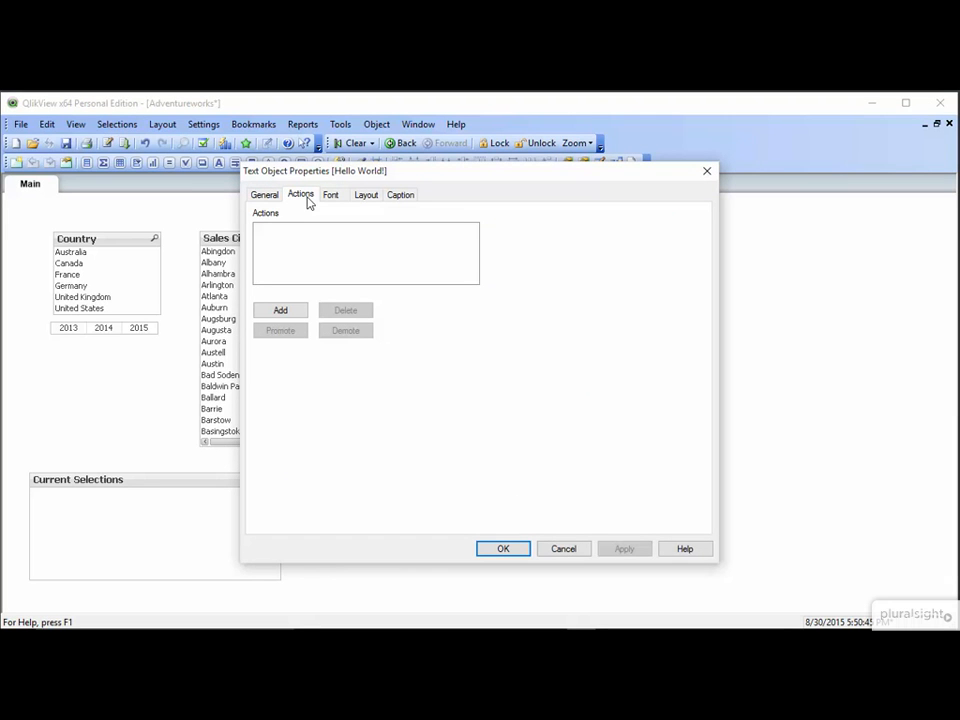
left_click(296, 314)
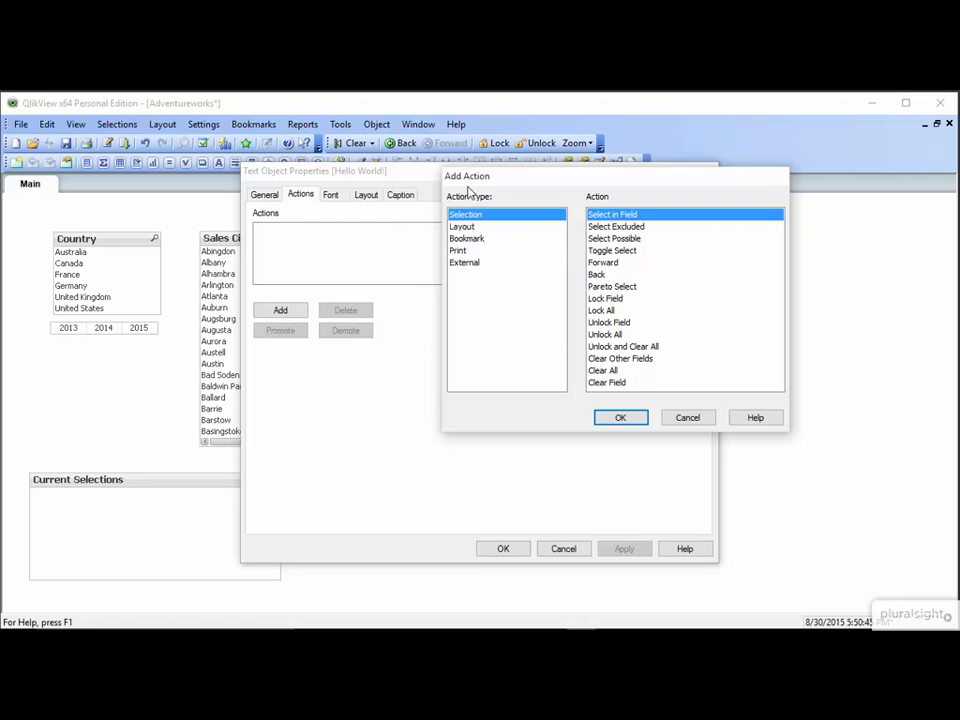
left_click_drag(468, 180, 366, 222)
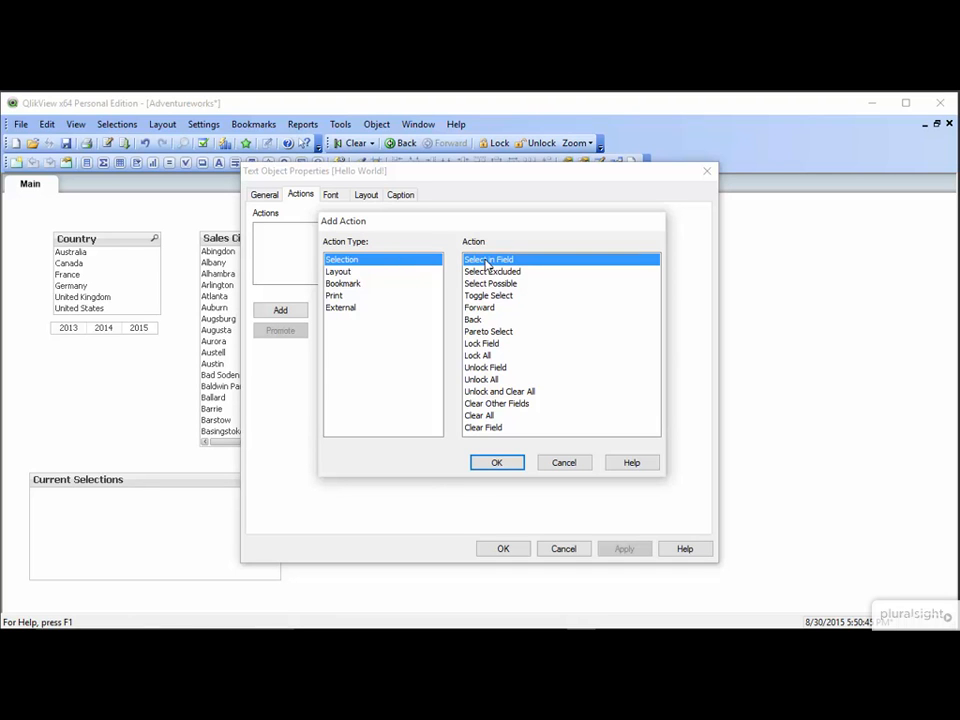
left_click(497, 463)
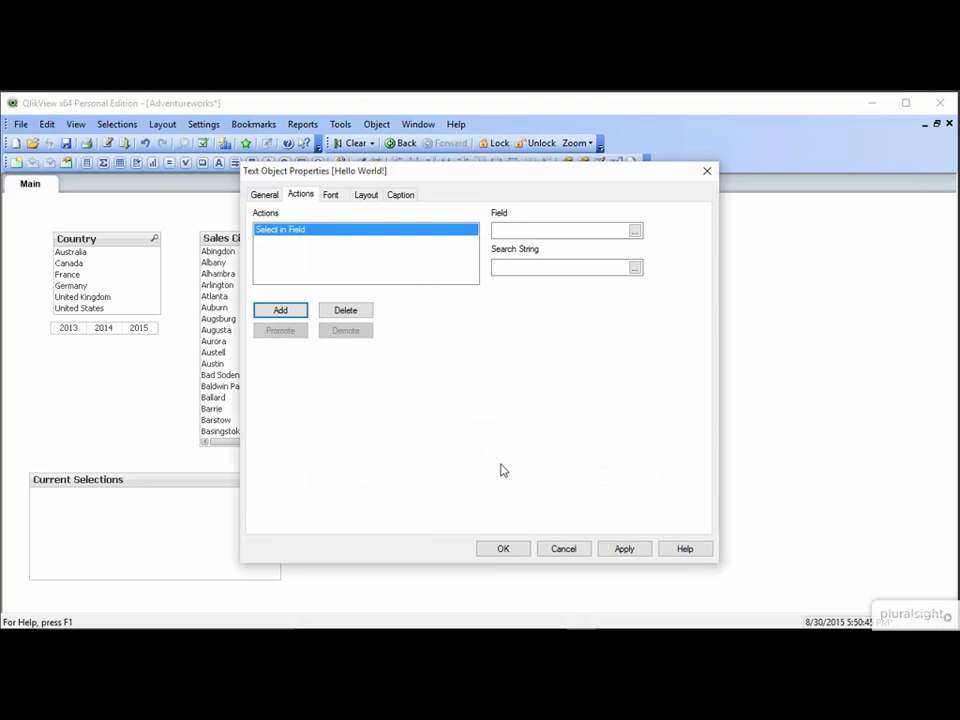
Set the Select in Field action's field to Year and its search string to 2015, and apply the text object properties.
left_click(551, 229)
type("Year")
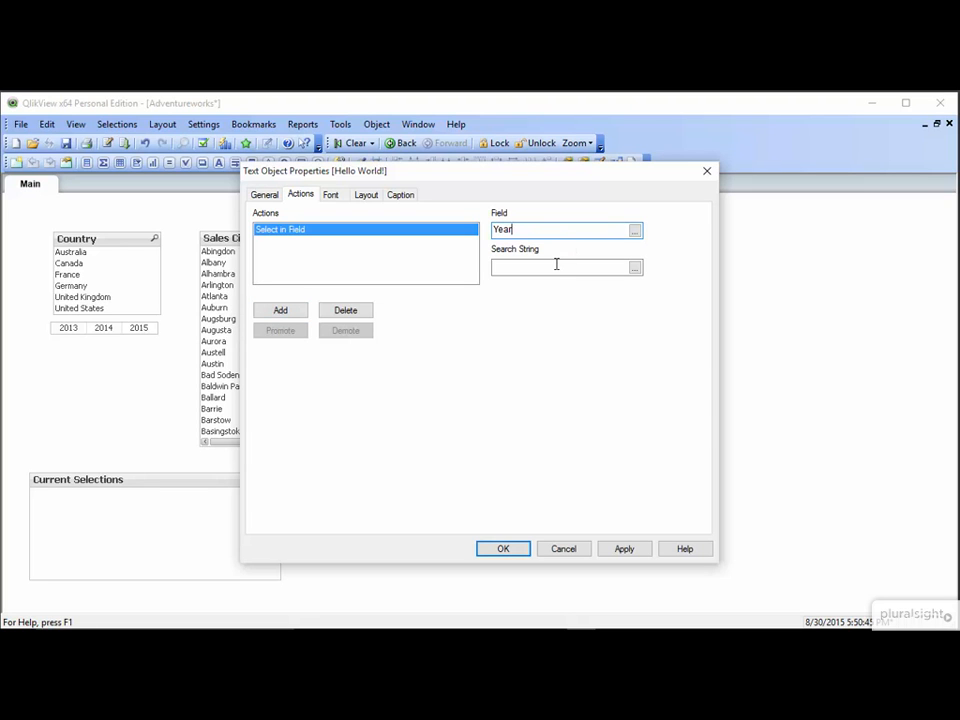
type("2015")
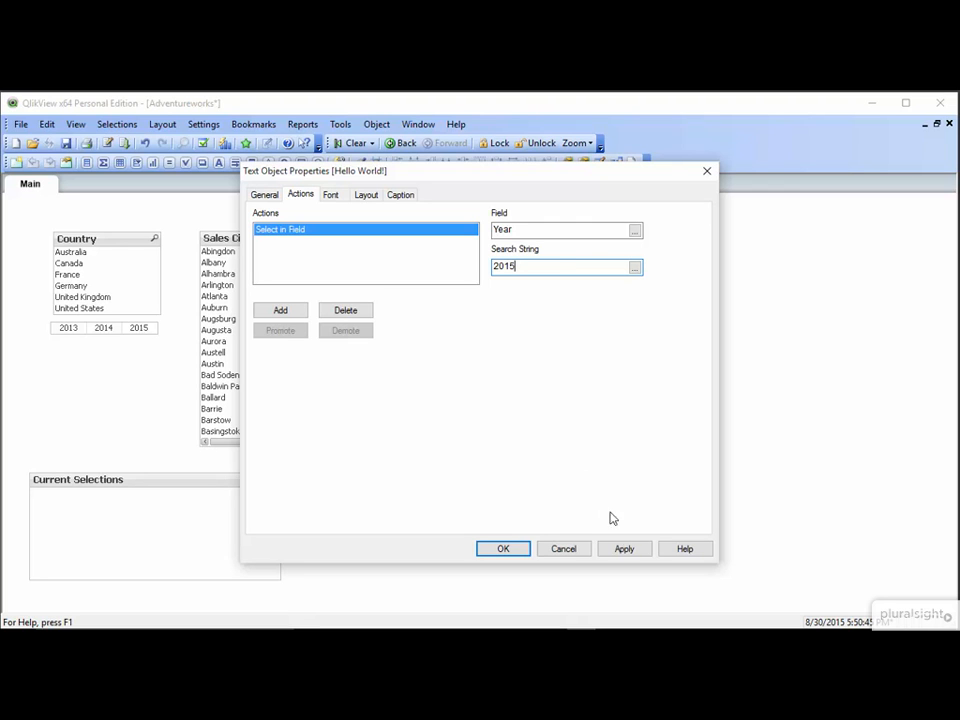
left_click(630, 549)
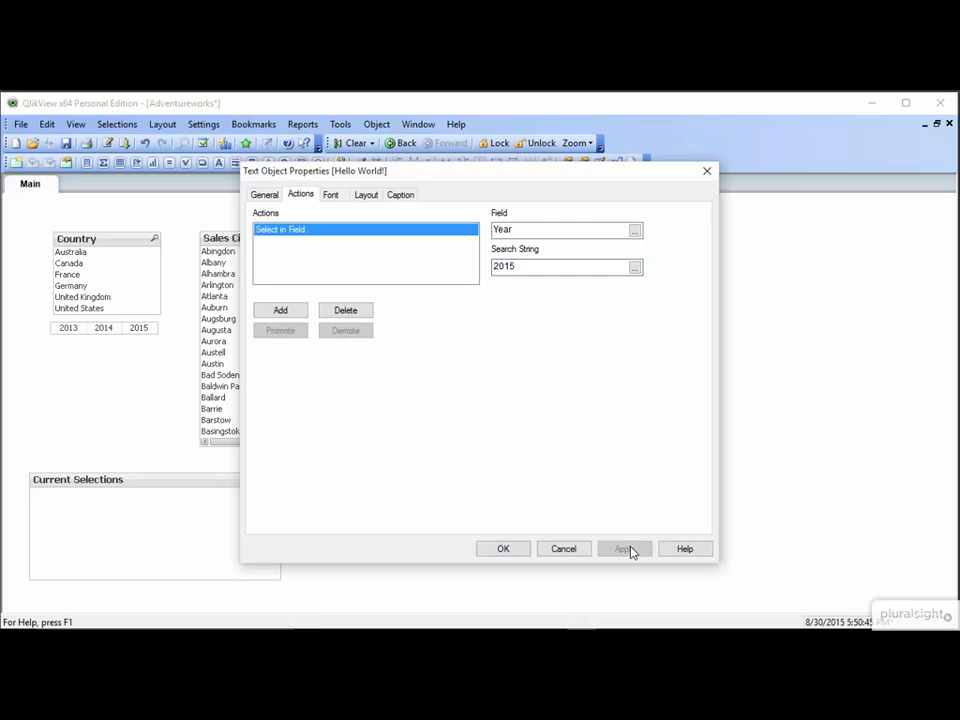
left_click(508, 549)
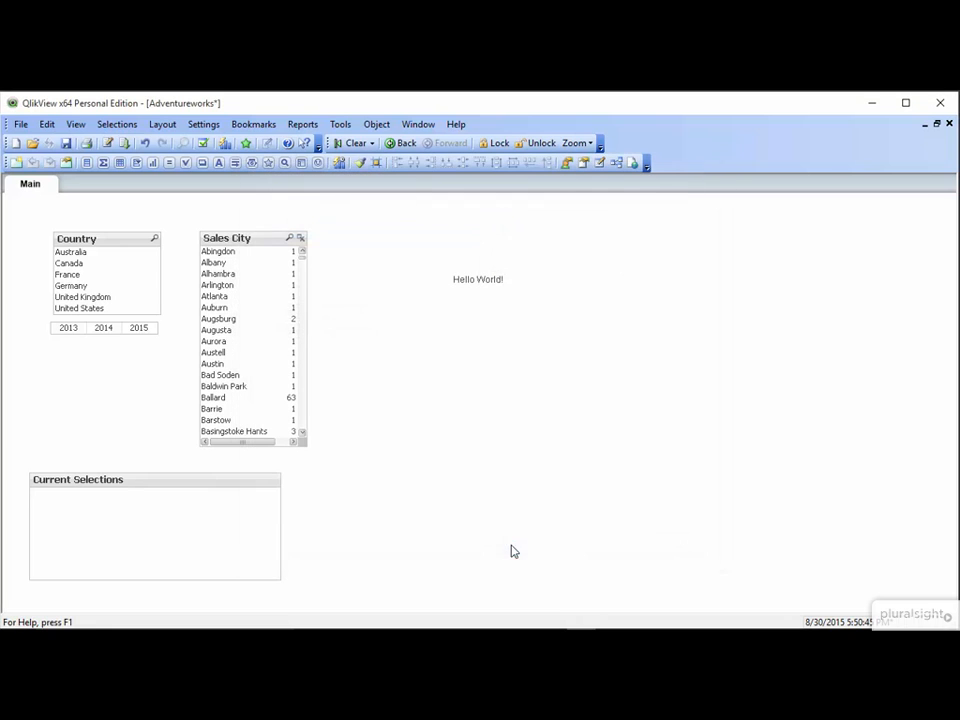
Trigger the "Hello World!" text object's action from cleared selections and move the object below the year list box.
left_click(350, 147)
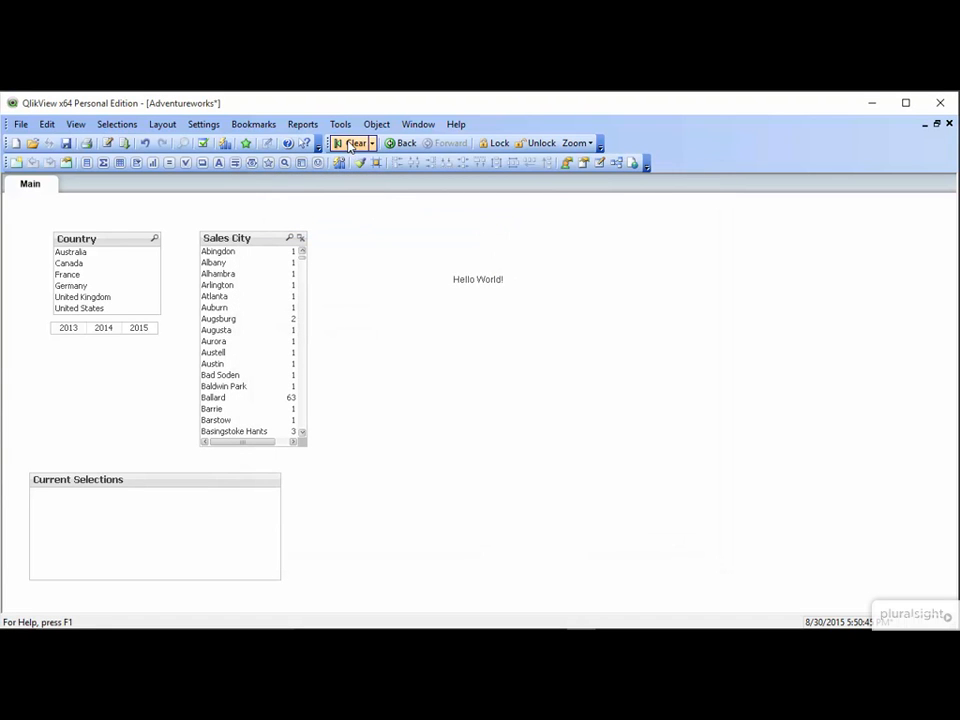
left_click(473, 284)
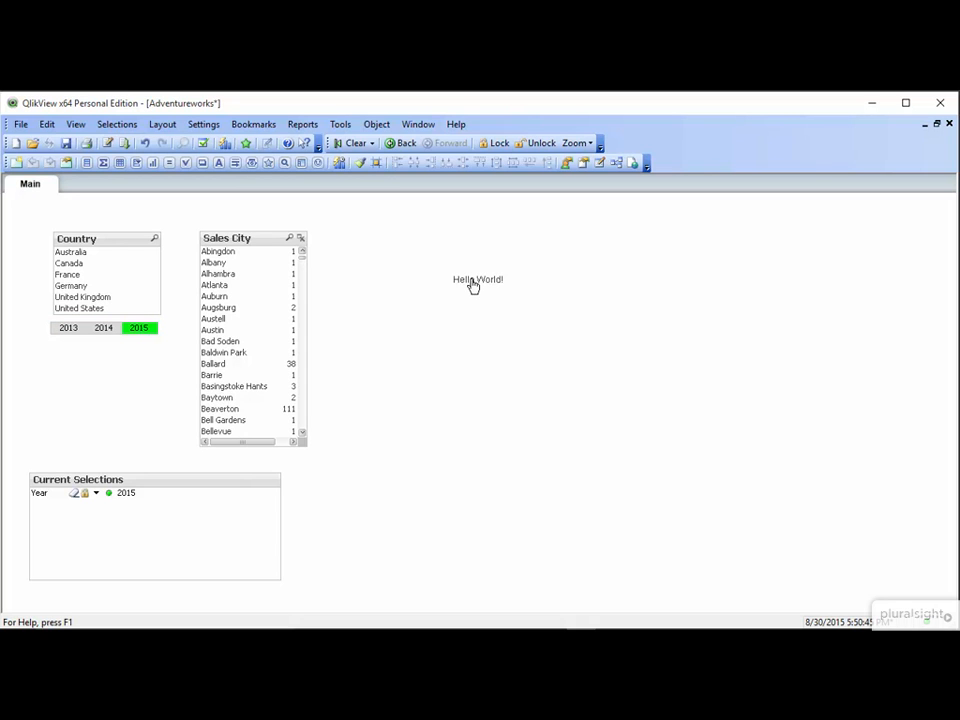
left_click(479, 283)
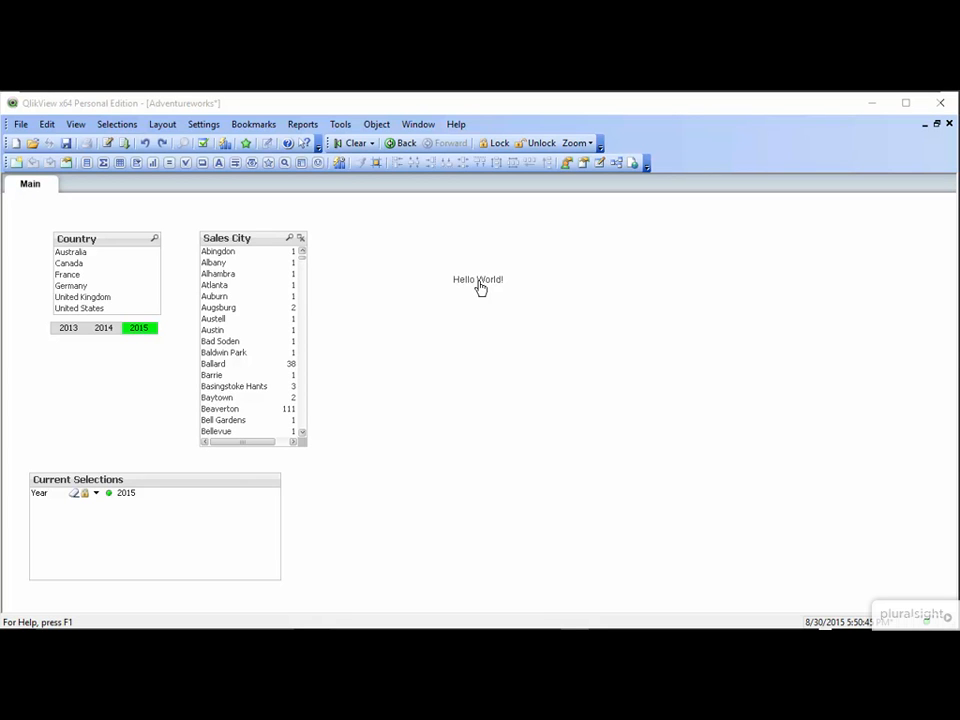
left_click_drag(479, 286, 90, 378)
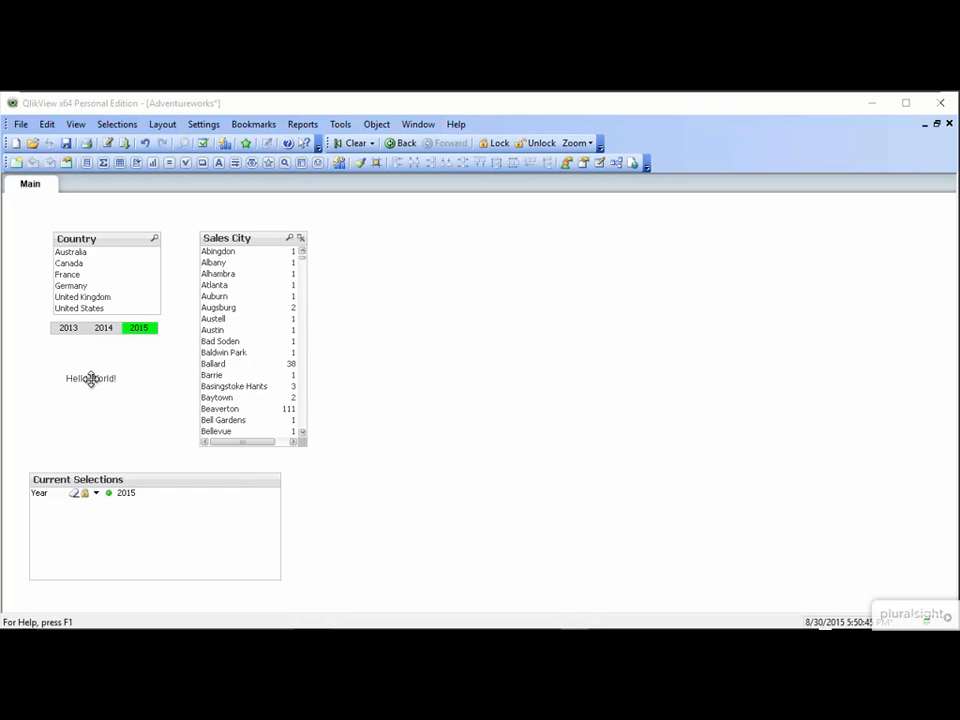
Start a new text object with the text "Questions?" and a background transparency of 100 %.
right_click(441, 245)
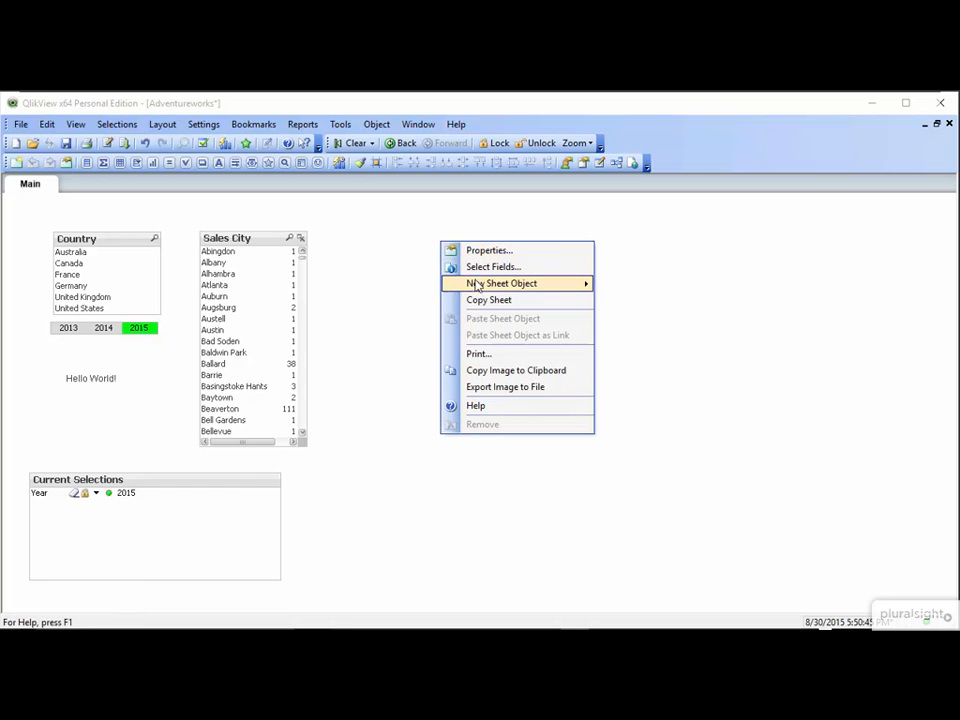
mouse_move(477, 286)
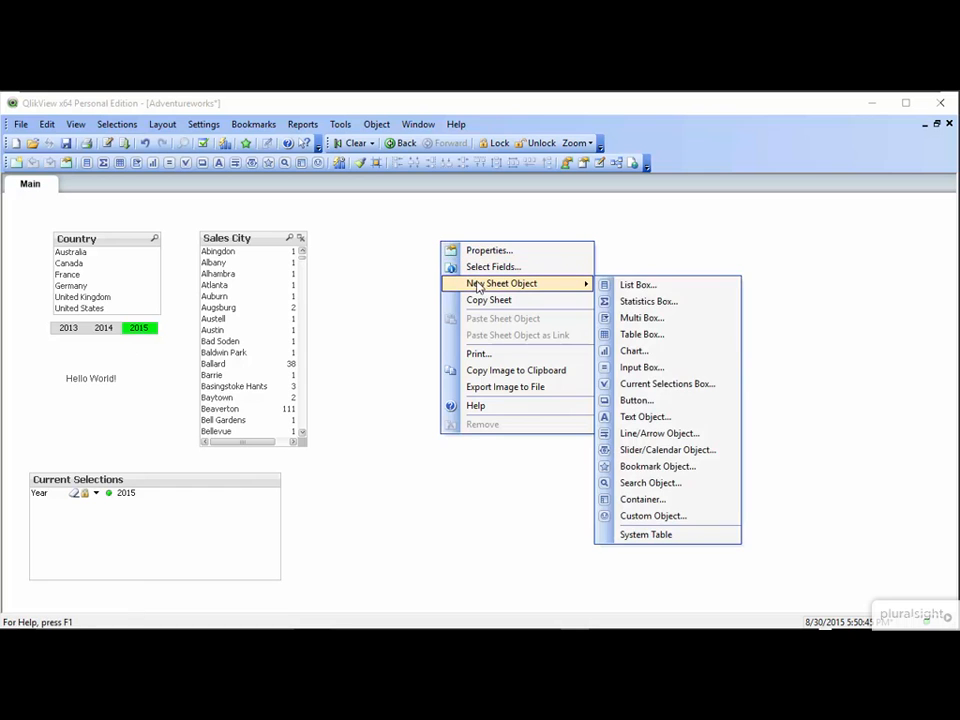
left_click(664, 416)
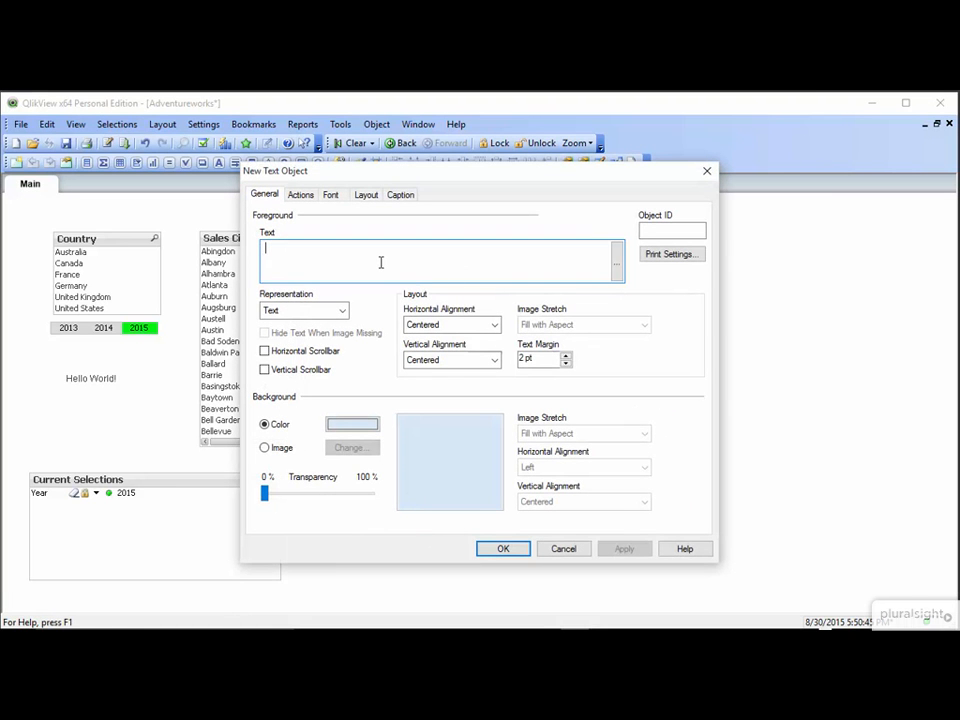
type("Q")
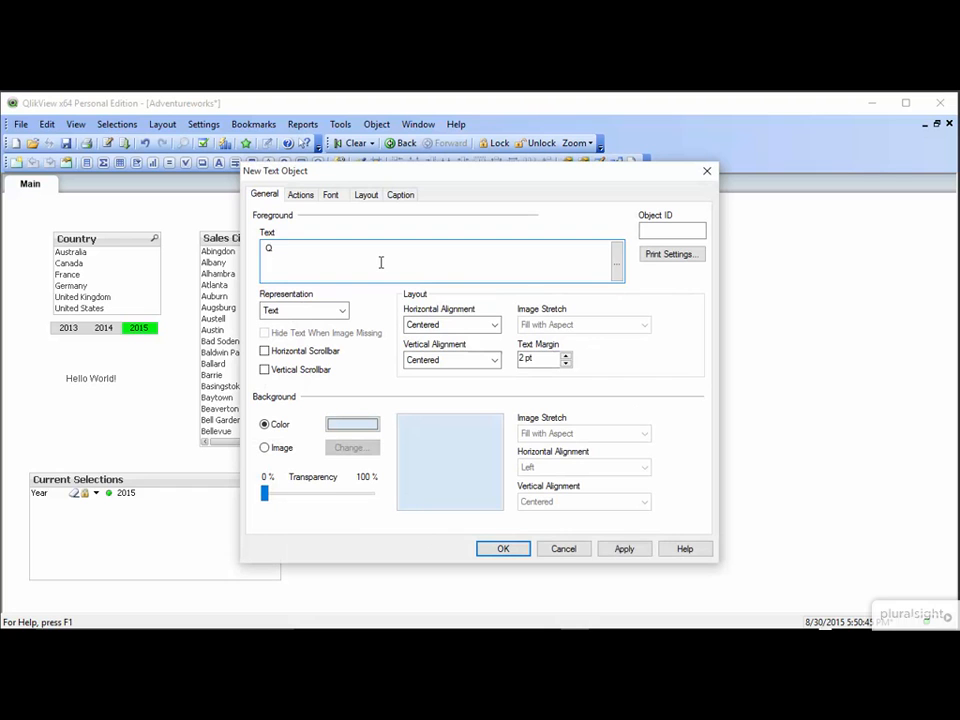
type("uestions?")
left_click_drag(266, 494, 406, 494)
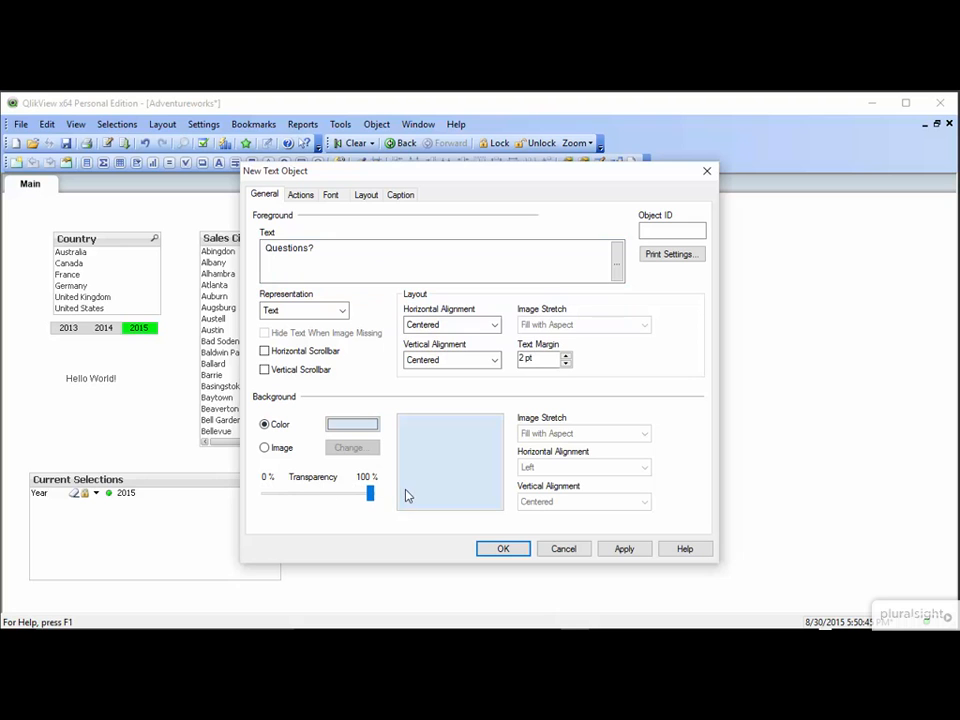
Add an Open URL action of type External to the "Questions?" text object.
left_click(300, 195)
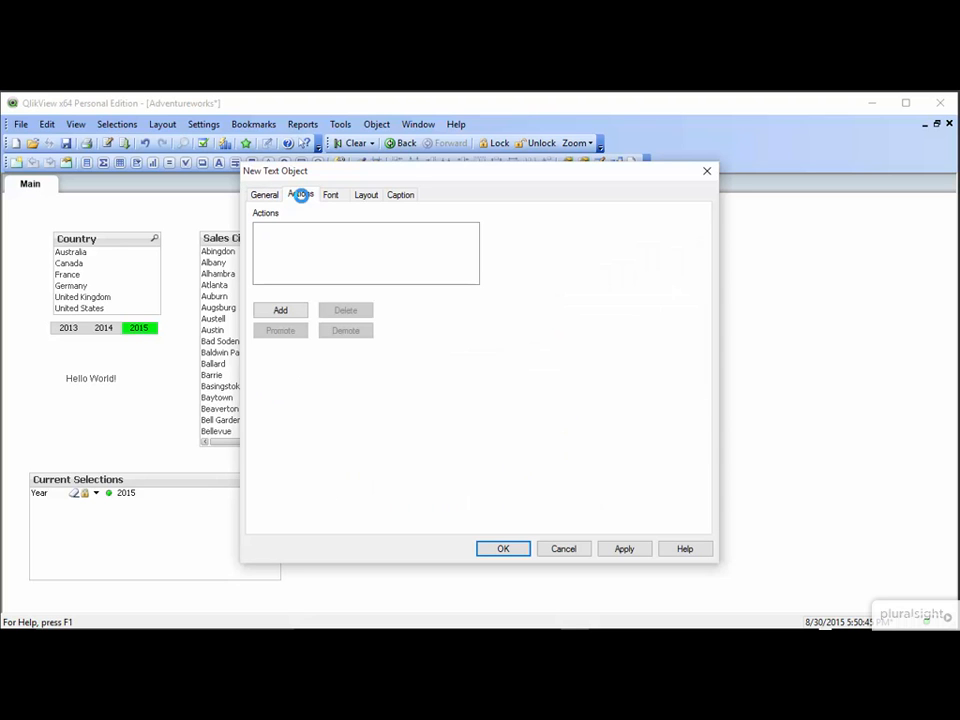
left_click(284, 312)
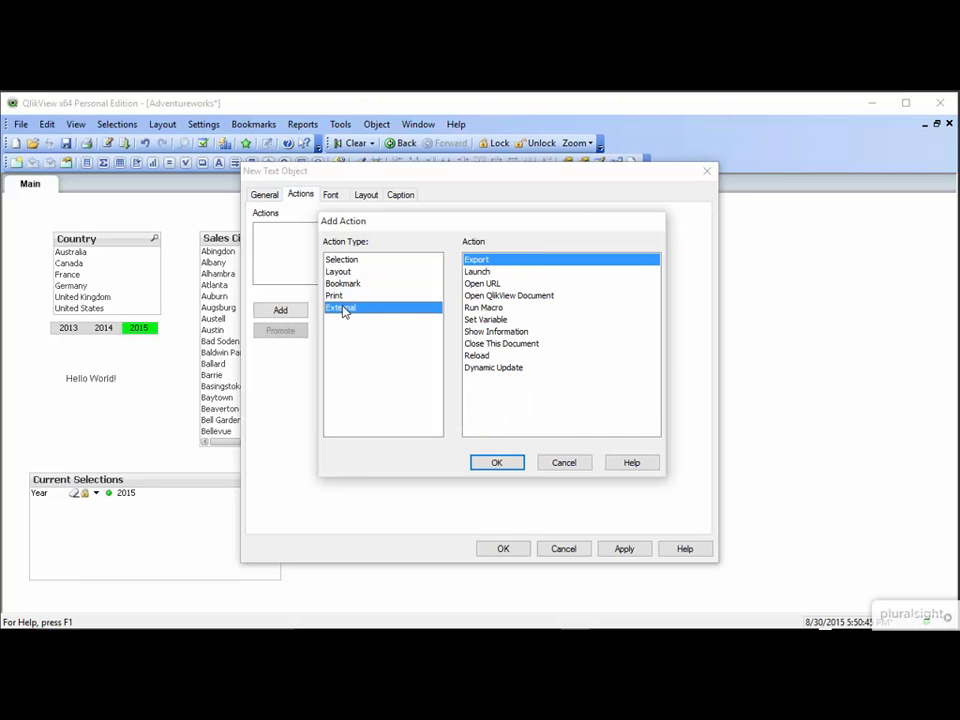
left_click(493, 284)
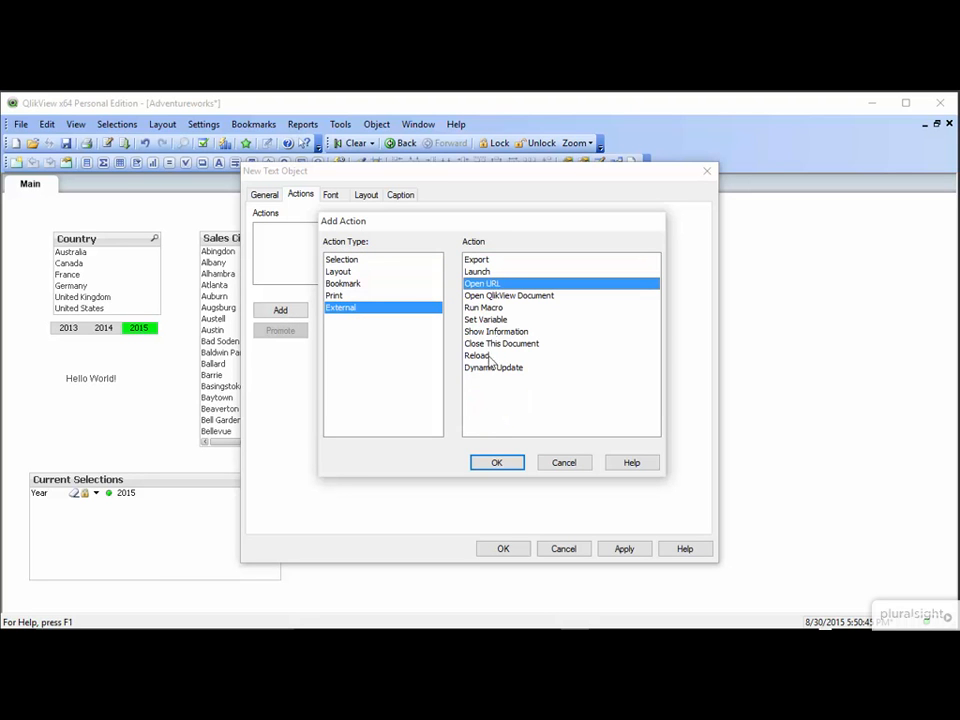
left_click(497, 463)
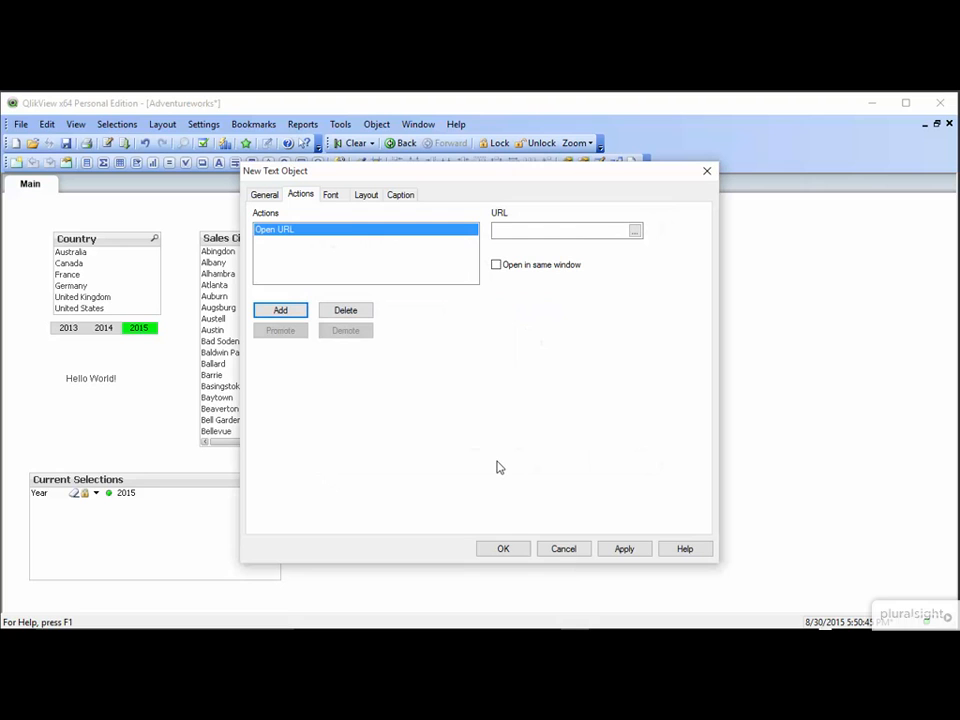
Set the action's URL to mailto: followed by the test e-mail address, and finish creating the text object.
left_click(505, 230)
type("mailto:")
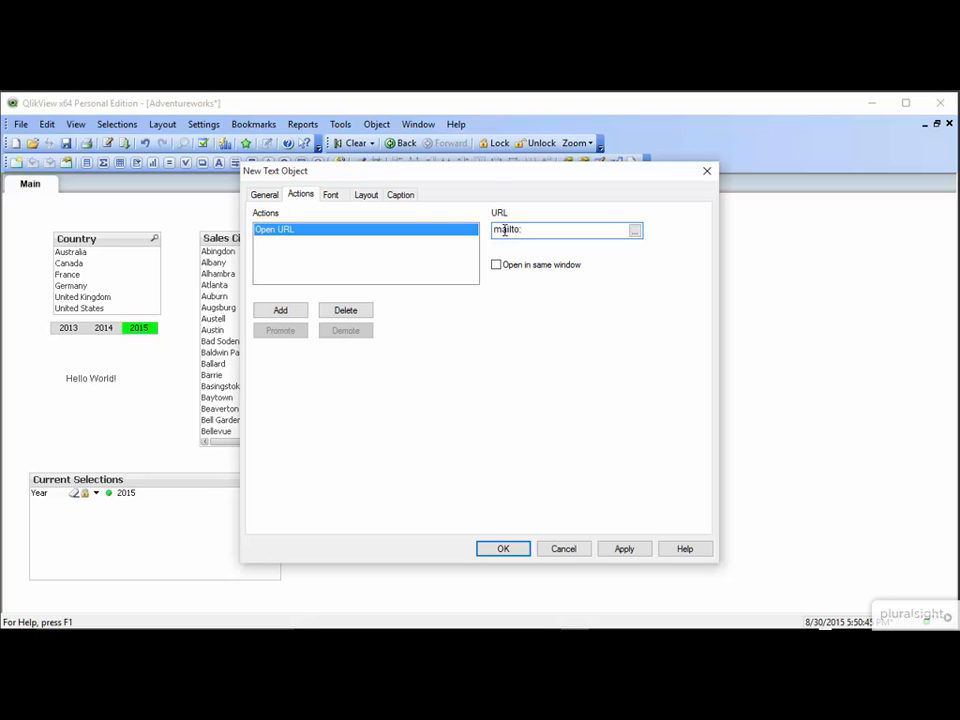
type("test")
key("BackSpace")
key("BackSpace")
key("BackSpace")
type("est@test.com")
left_click(513, 547)
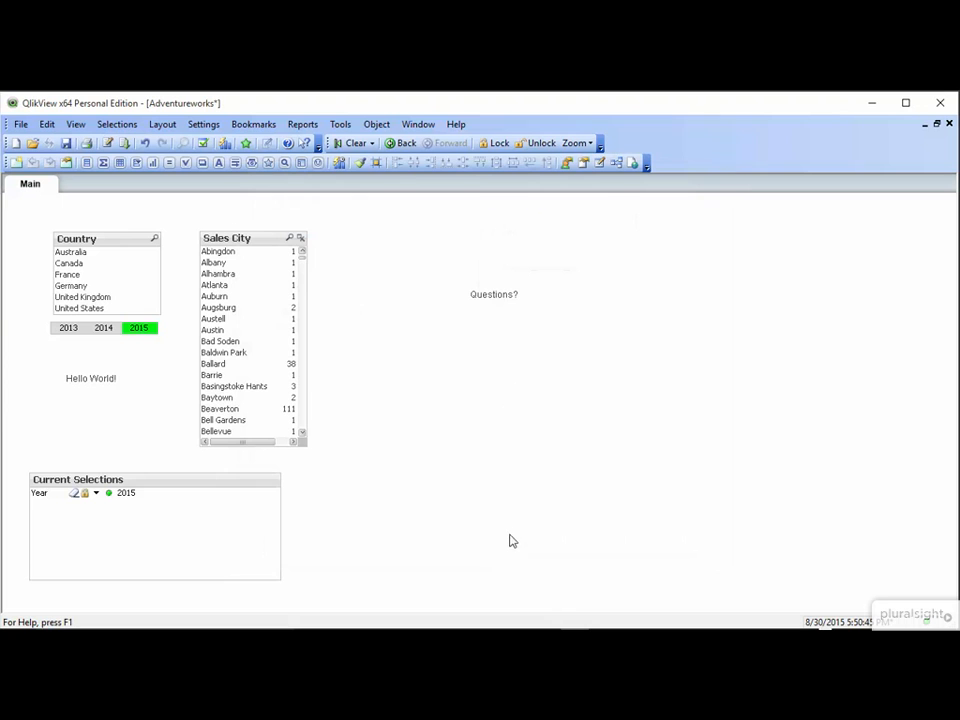
Test the "Questions?" object's mail link, approving the launch, and close the mail window that opens.
left_click(494, 299)
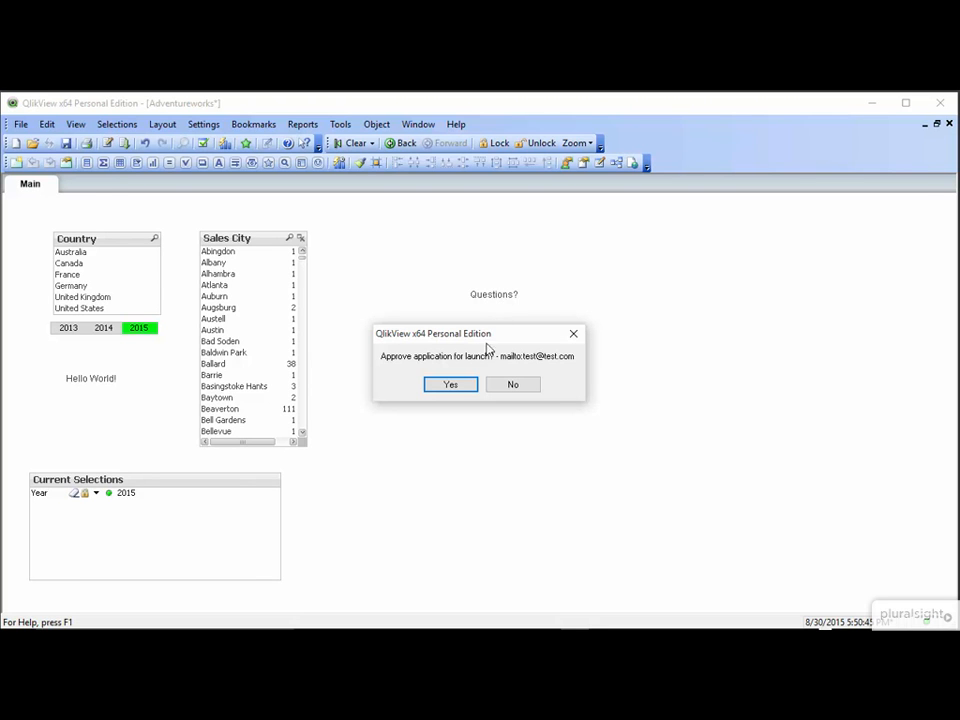
left_click(453, 385)
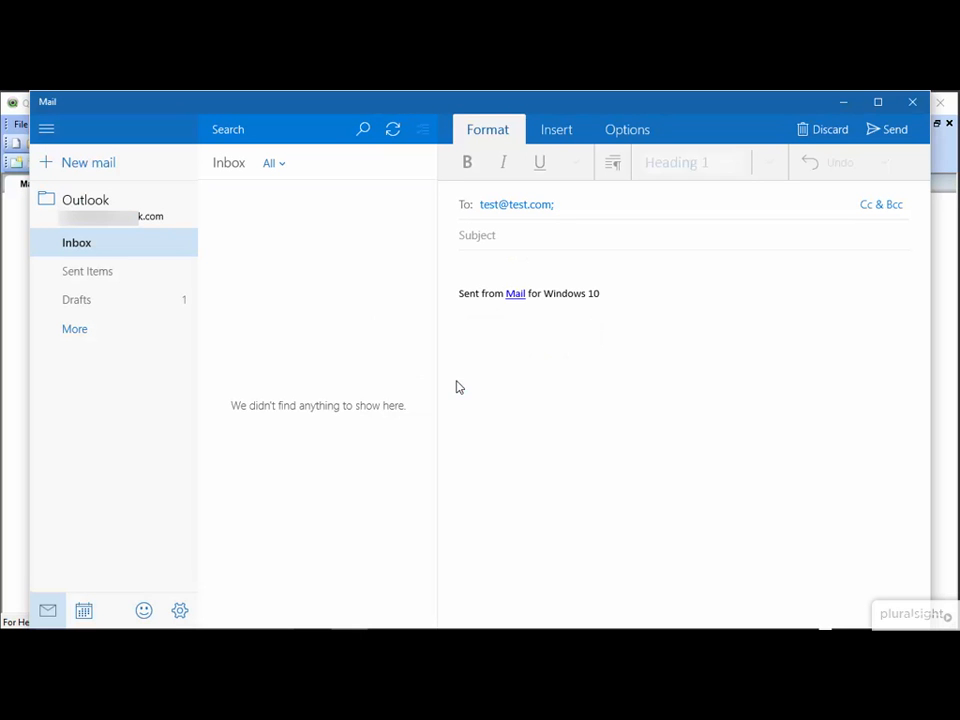
left_click(912, 101)
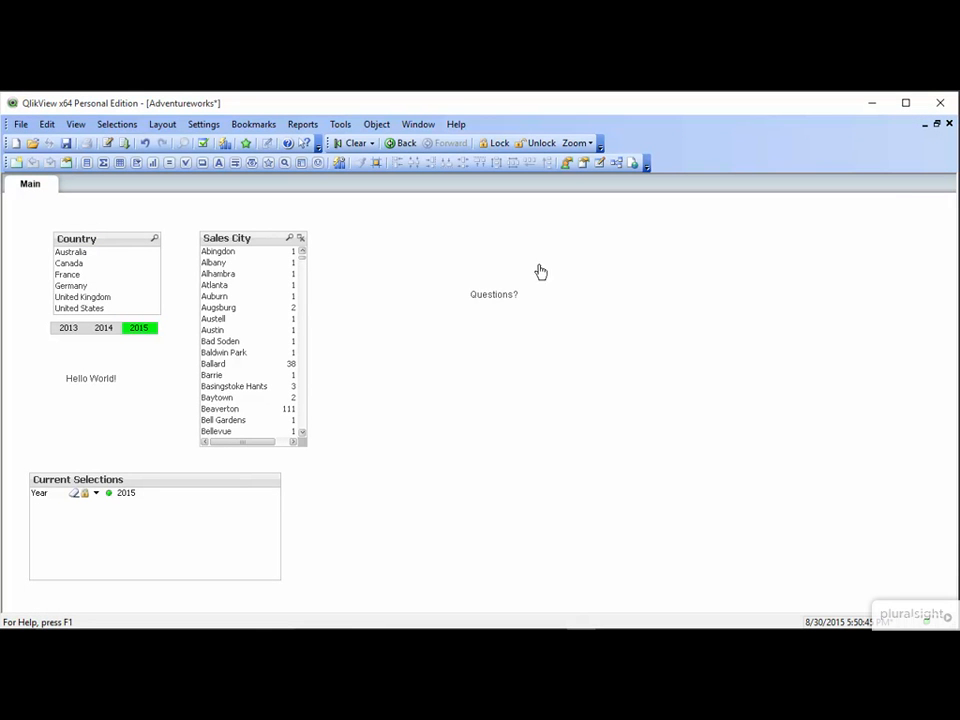
Set the font color of the "Questions?" text object to a solid fixed blue (0, 0, 255).
right_click(495, 300)
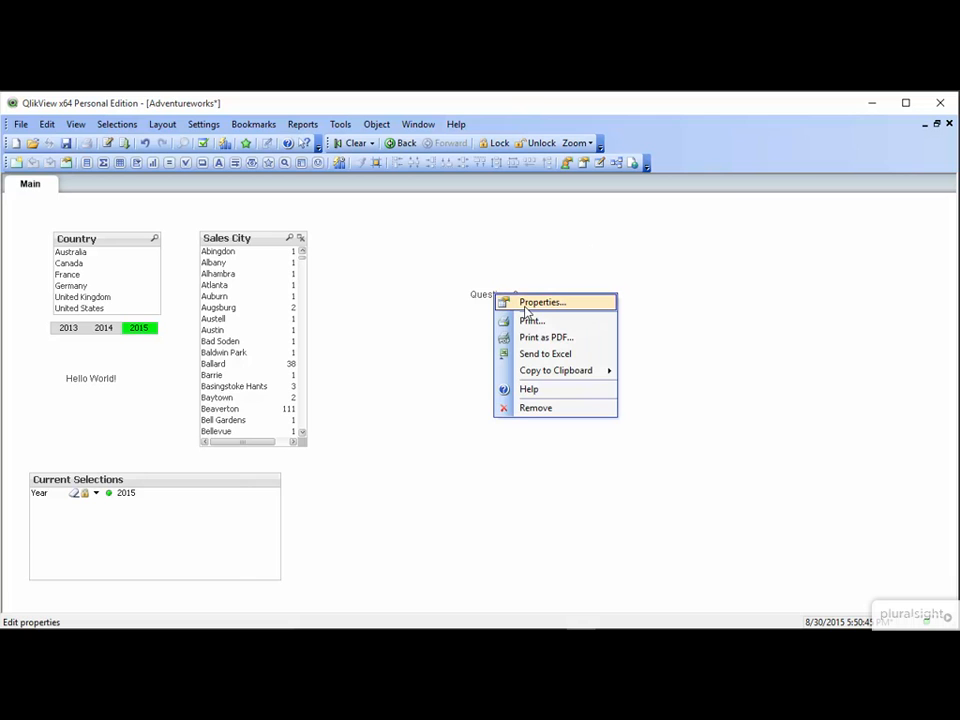
left_click(524, 305)
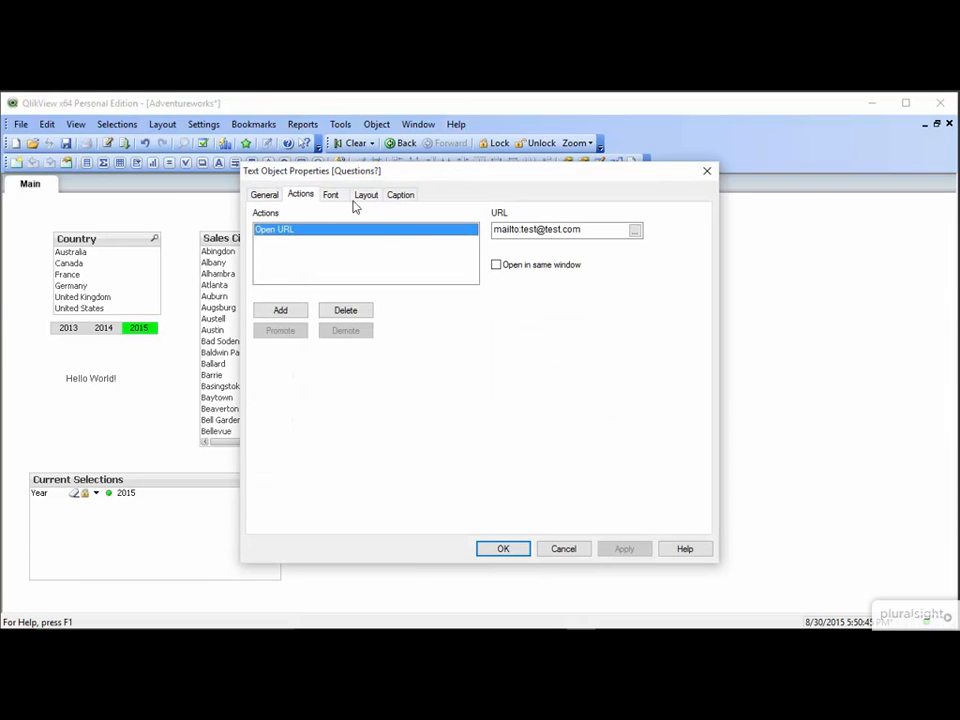
left_click(330, 196)
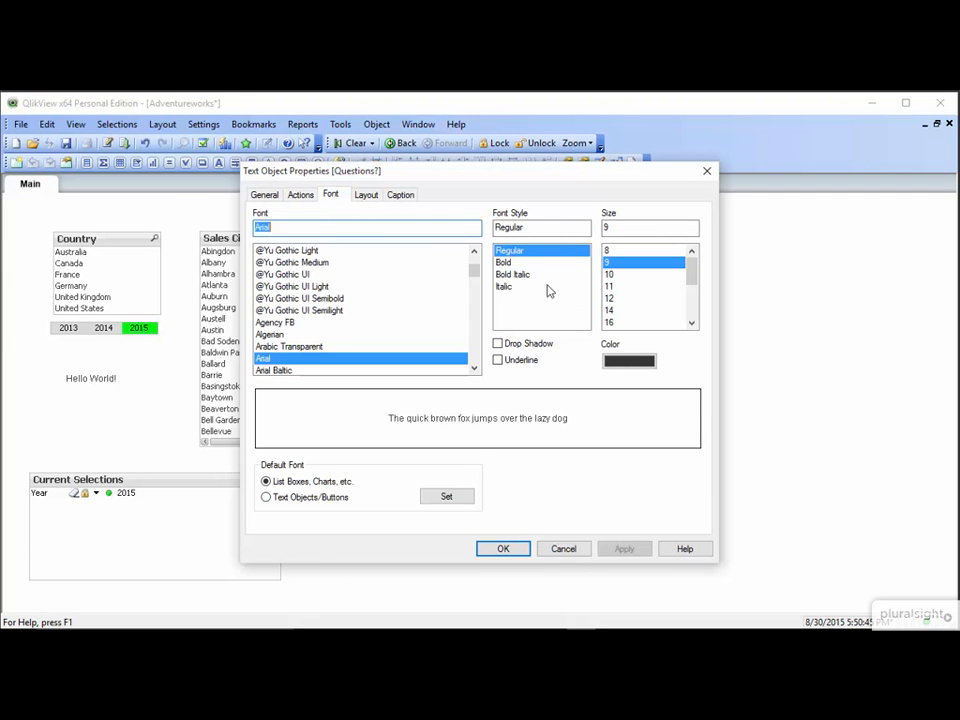
left_click(622, 362)
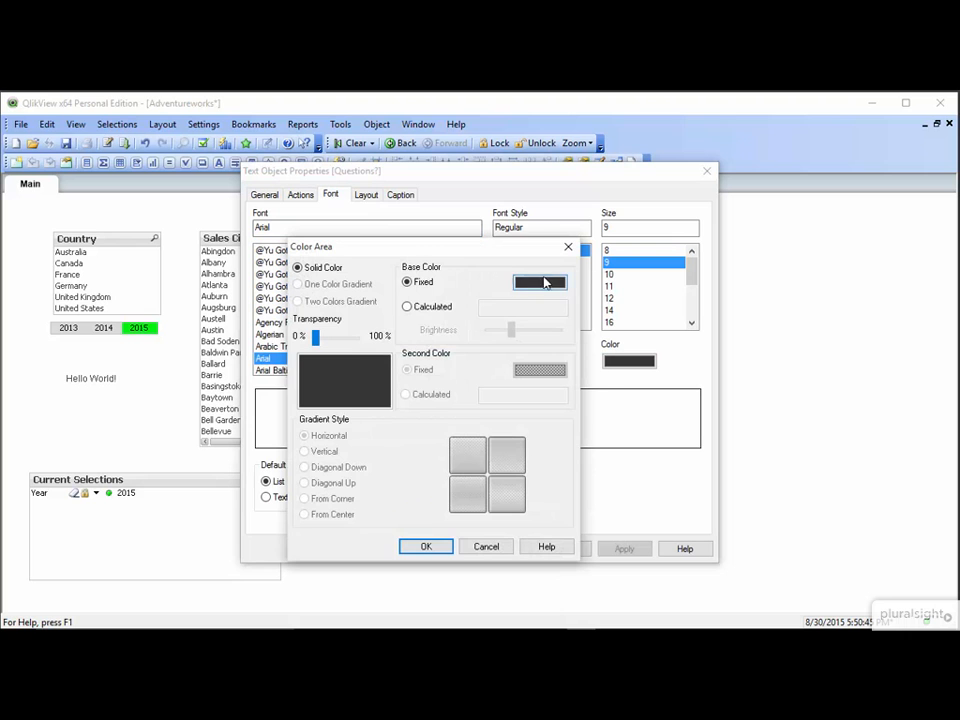
left_click(540, 283)
left_click(358, 372)
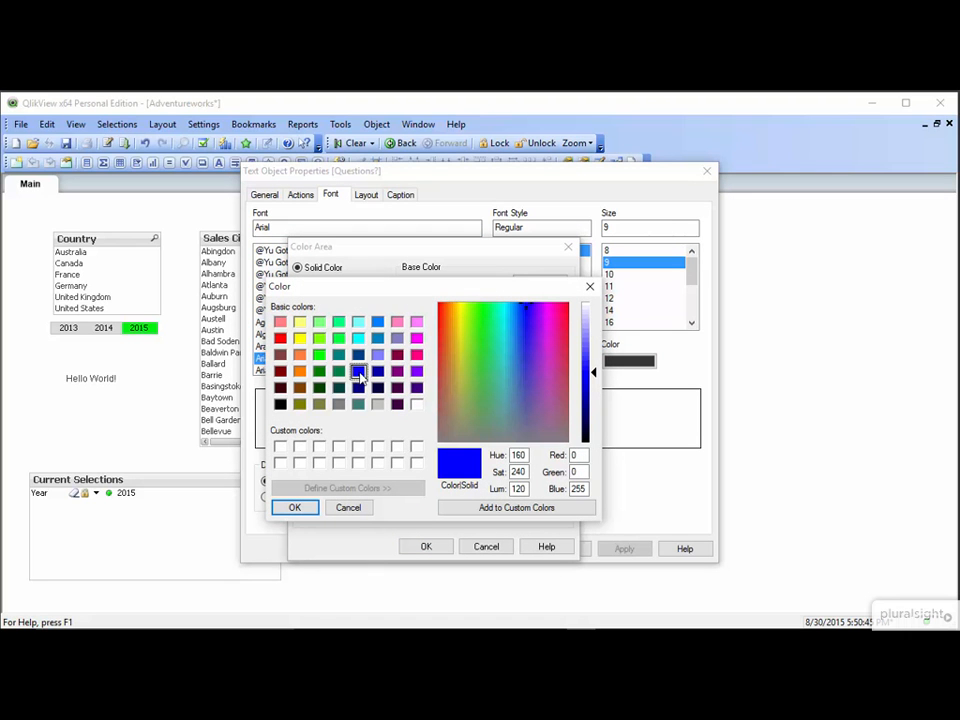
left_click(296, 507)
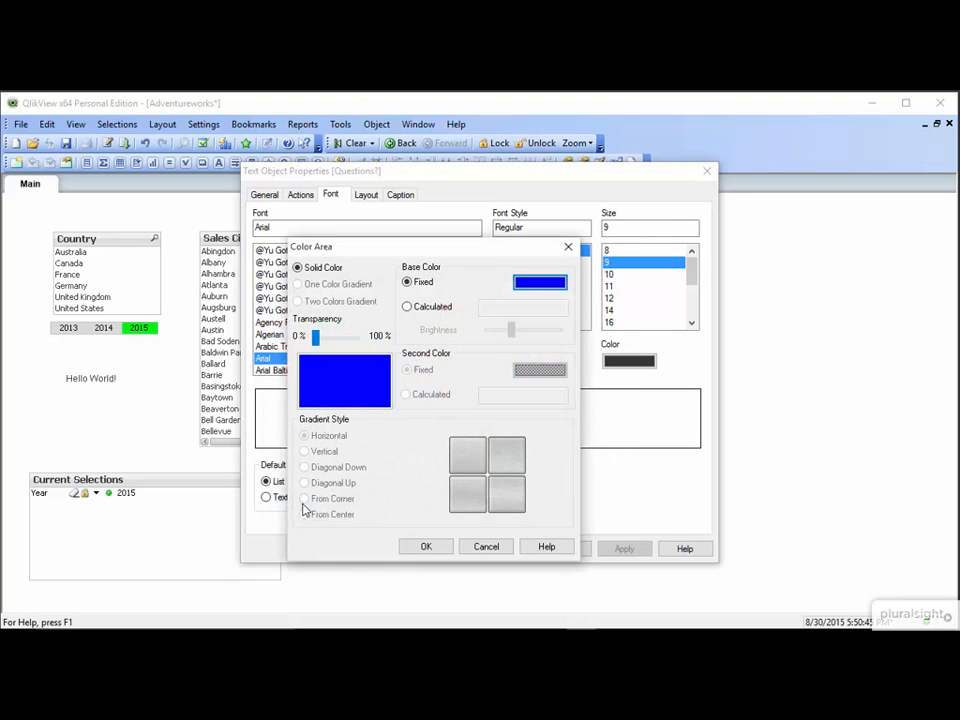
left_click(415, 546)
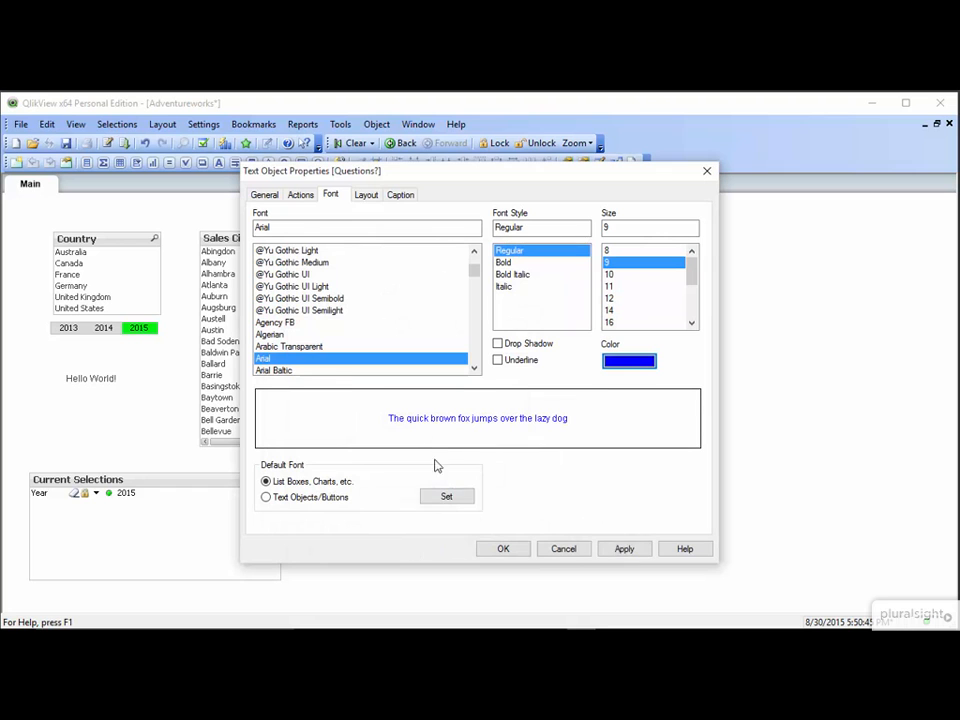
Underline the "Questions?" text and move the object just right of the upper end of the Sales City list box.
left_click(498, 360)
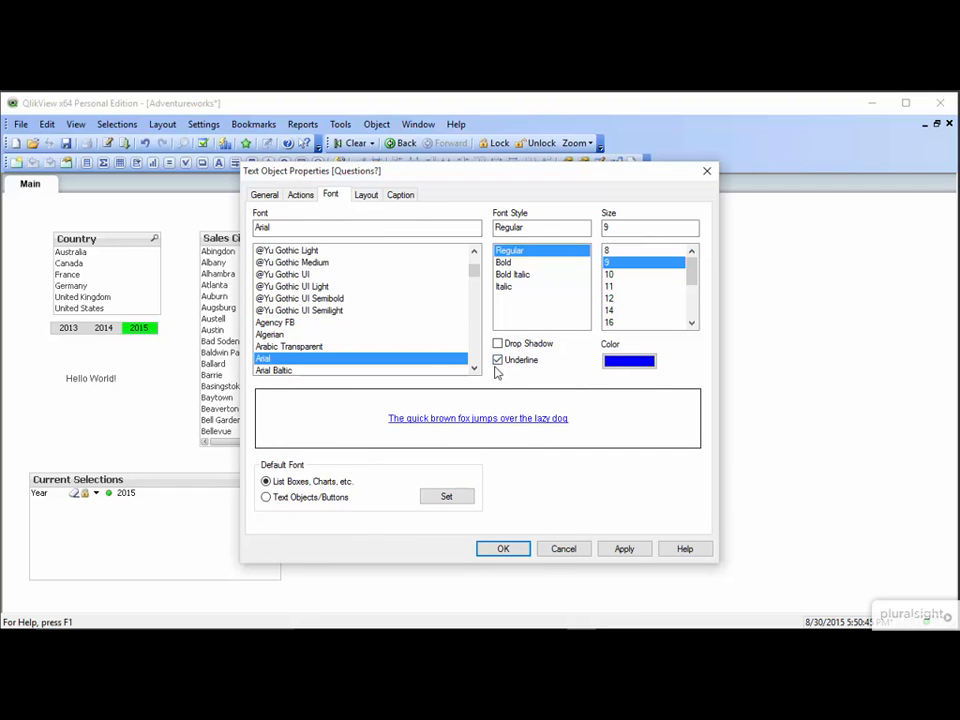
left_click(516, 553)
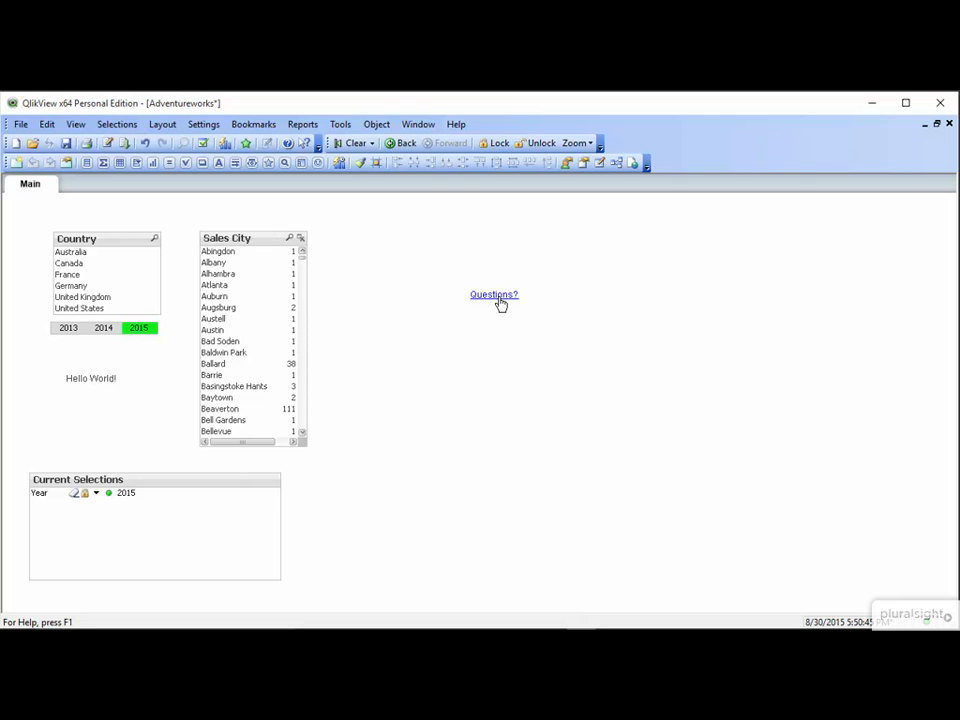
left_click_drag(500, 303, 367, 252)
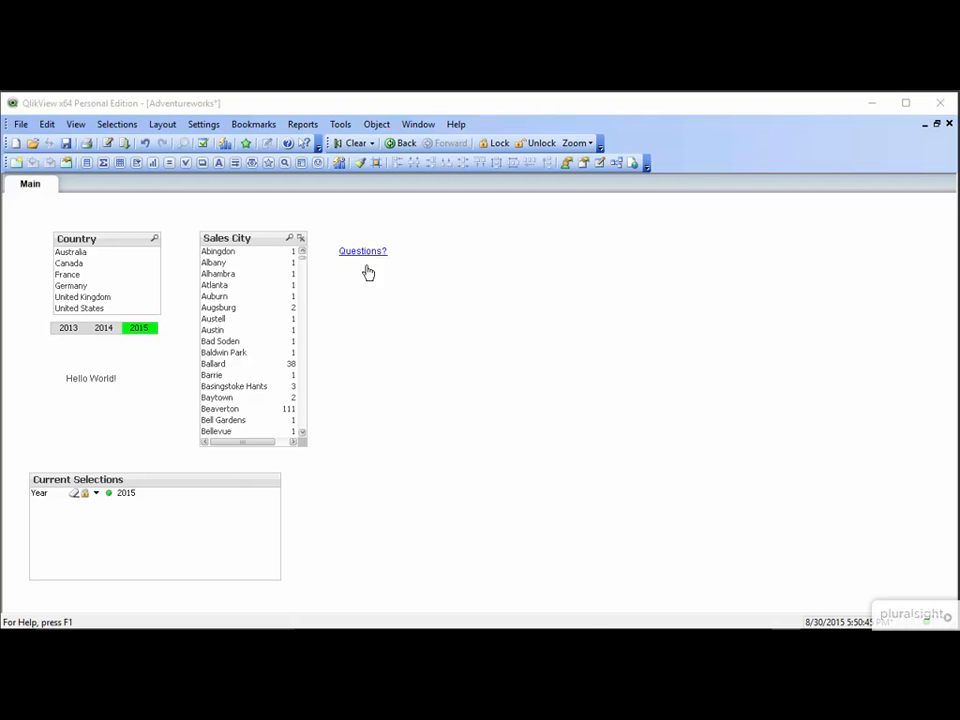
Create a new text object in the empty sheet area with the text =Sum(SalesAmount), and apply it with the object in view.
right_click(397, 351)
mouse_move(441, 396)
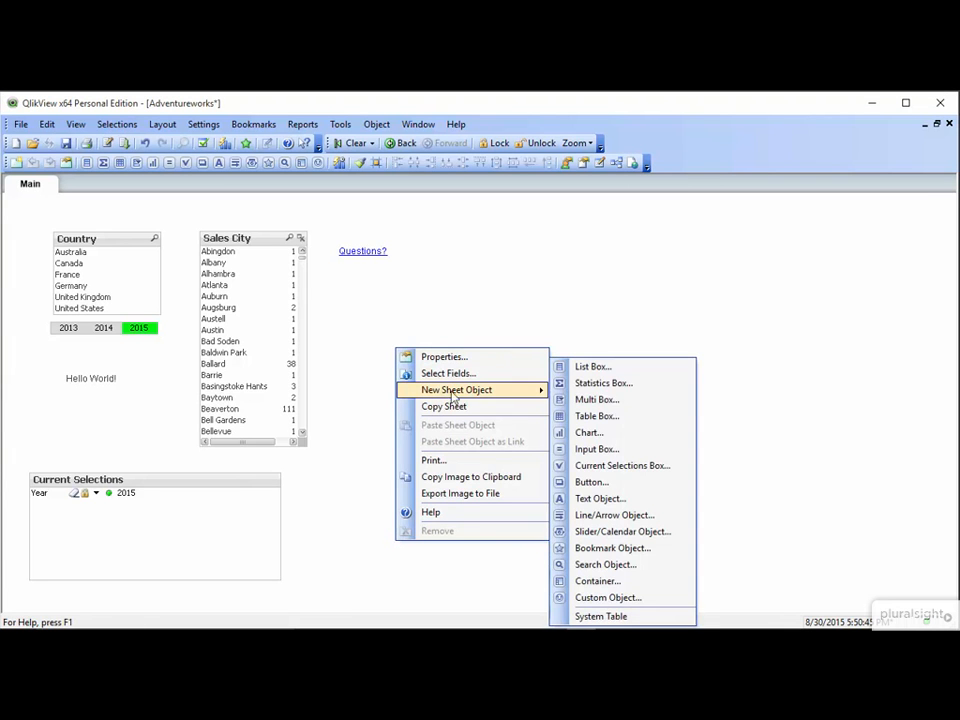
left_click(617, 498)
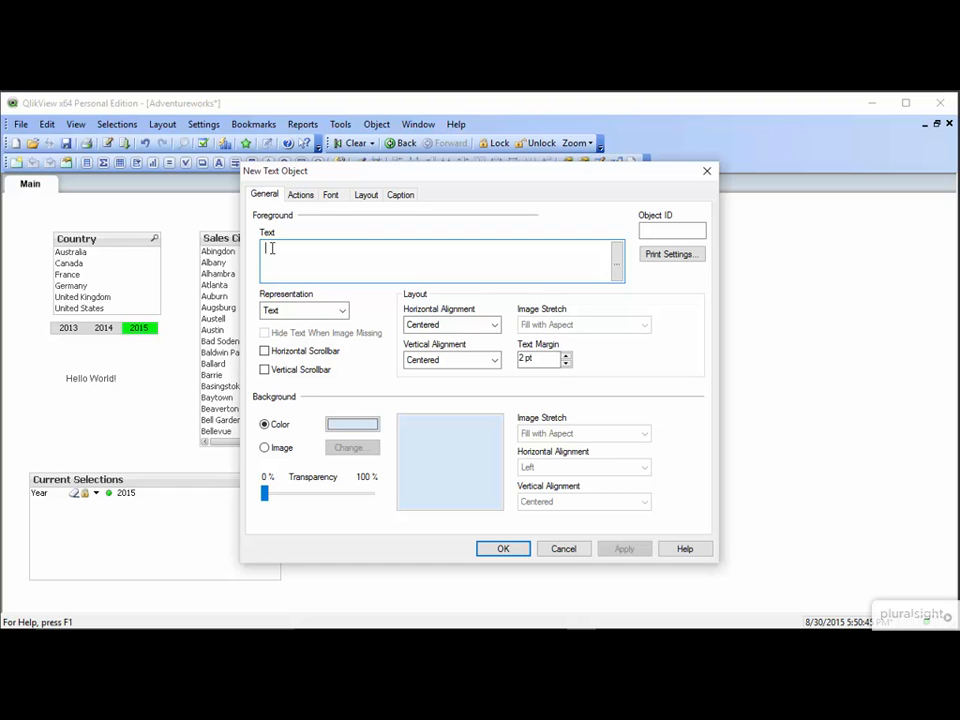
type("=Sum(")
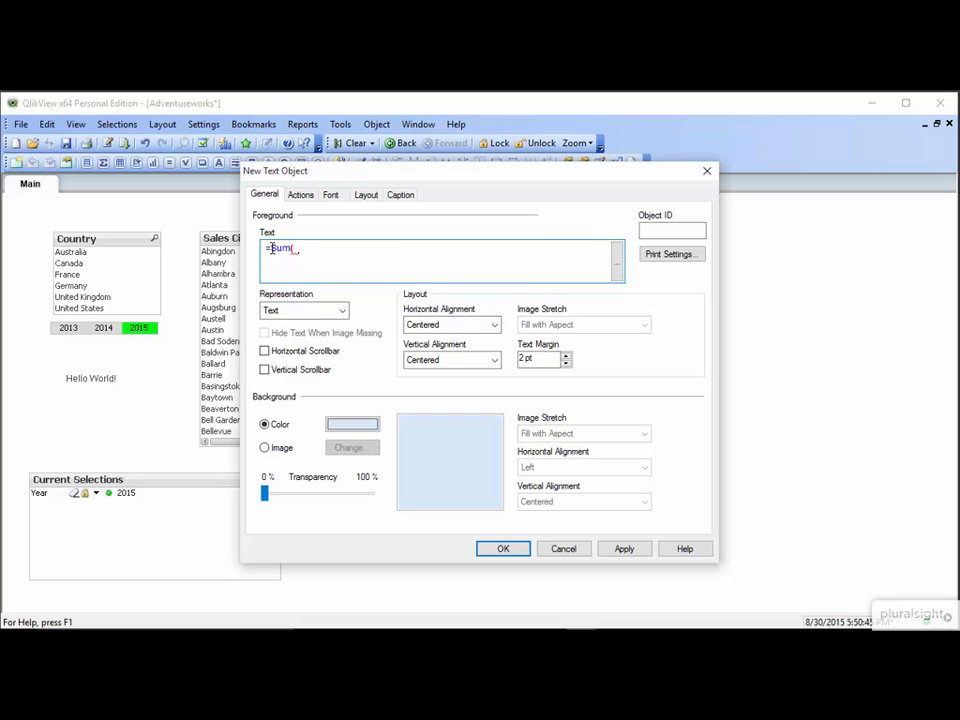
type("SalesAmount)")
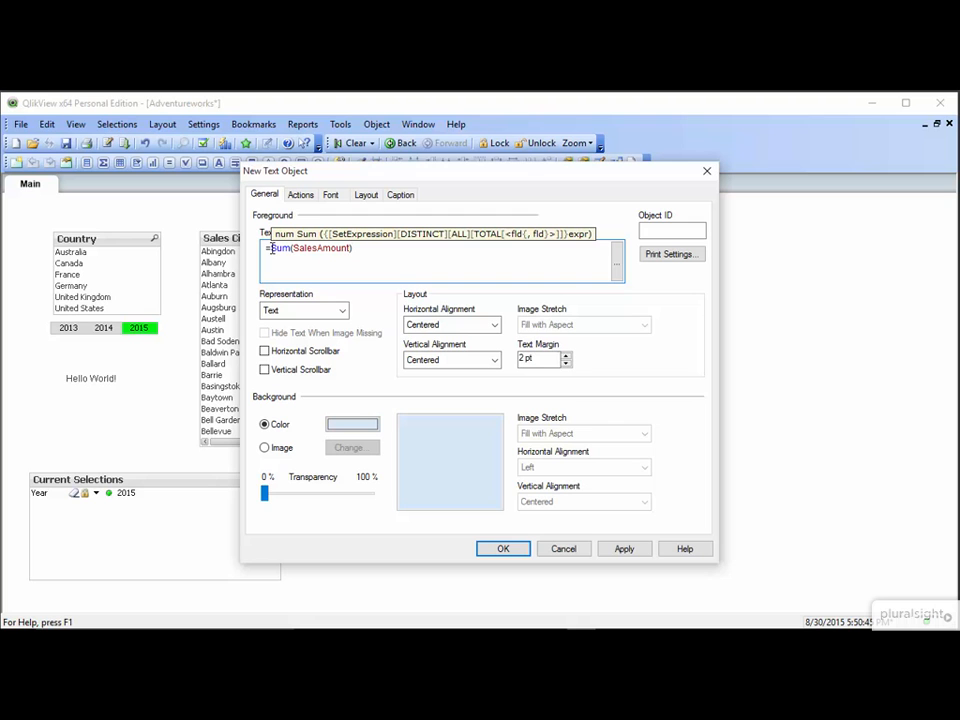
left_click(622, 549)
left_click_drag(515, 171, 748, 197)
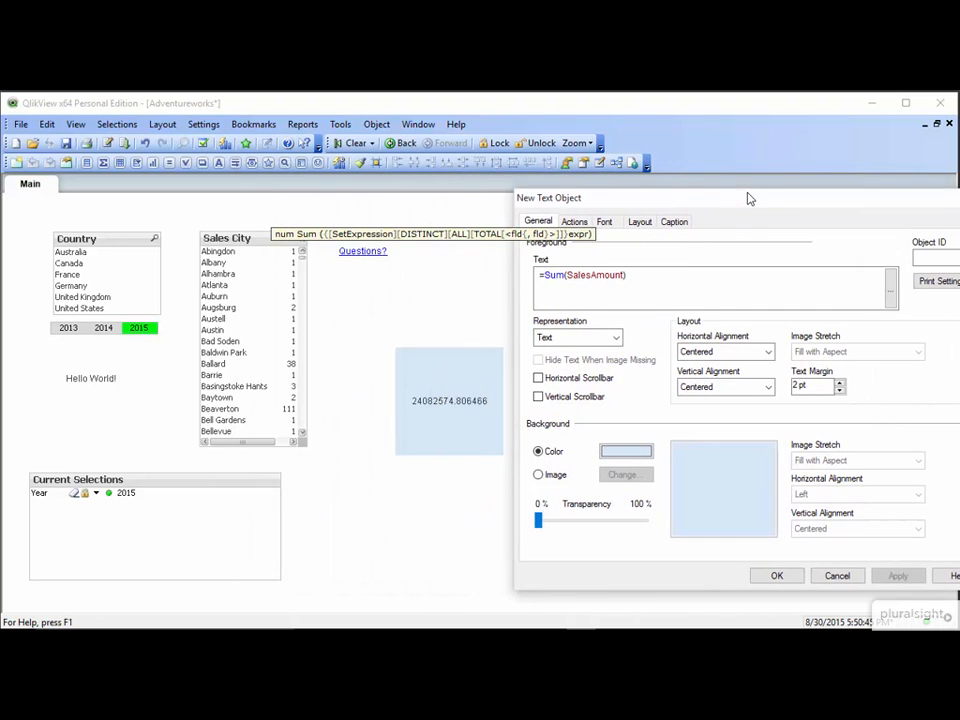
Try the text object's expression without its leading equals sign, applying the change.
left_click(543, 274)
key("BackSpace")
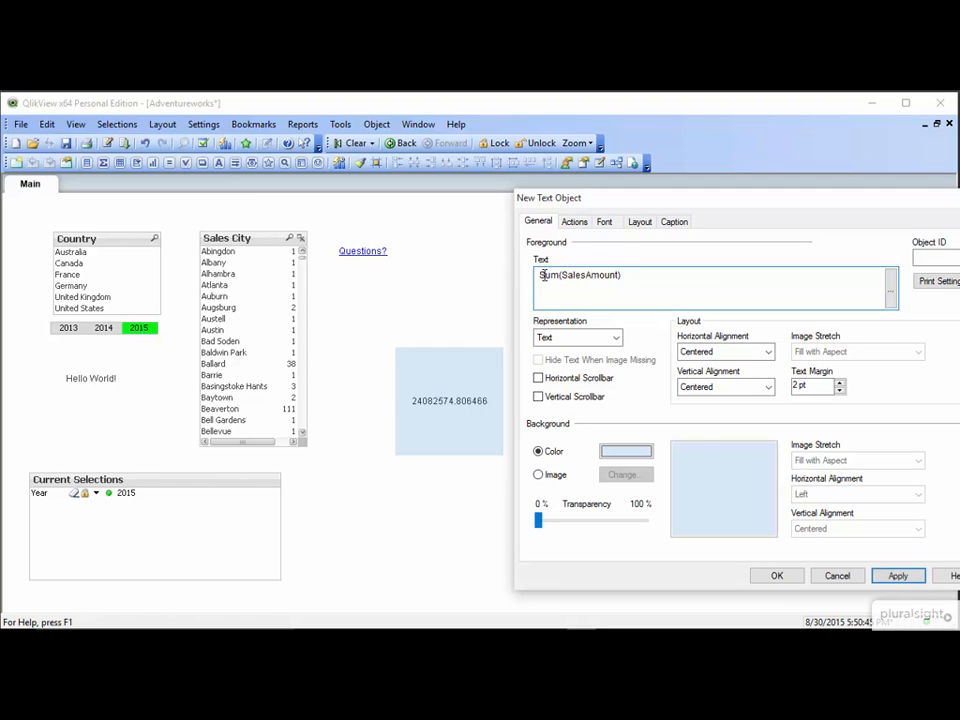
left_click(896, 577)
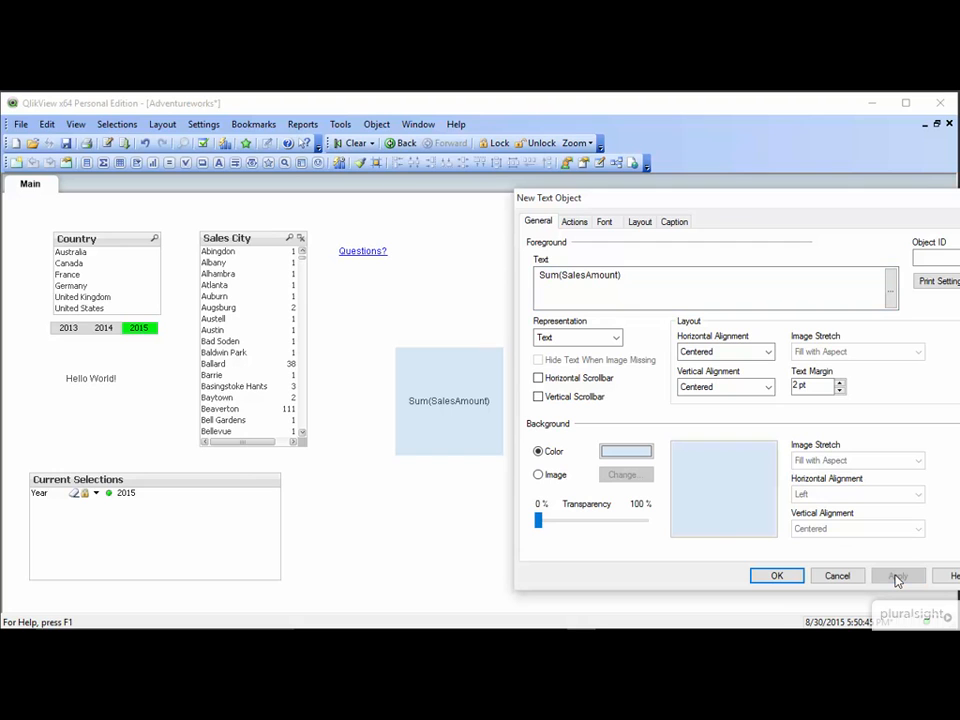
Restore the leading equals sign so the text reads =Sum(SalesAmount), and finish creating the text object.
left_click(538, 278)
type("=")
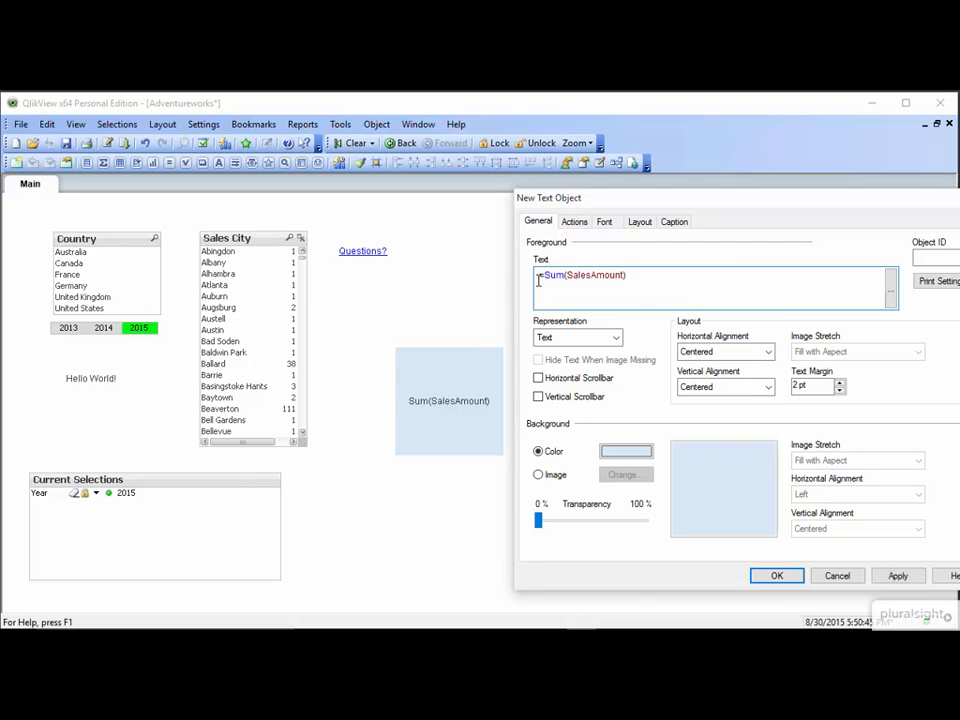
left_click(780, 577)
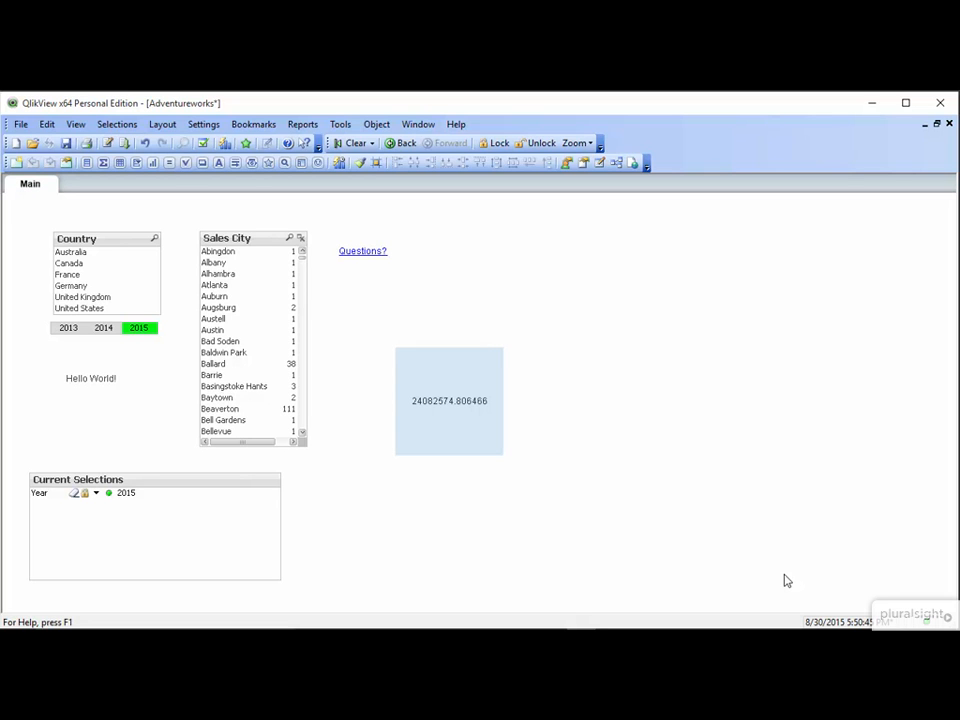
Clear the expression from the sales total text object's properties and open the expression editor for its text.
right_click(442, 372)
left_click(455, 377)
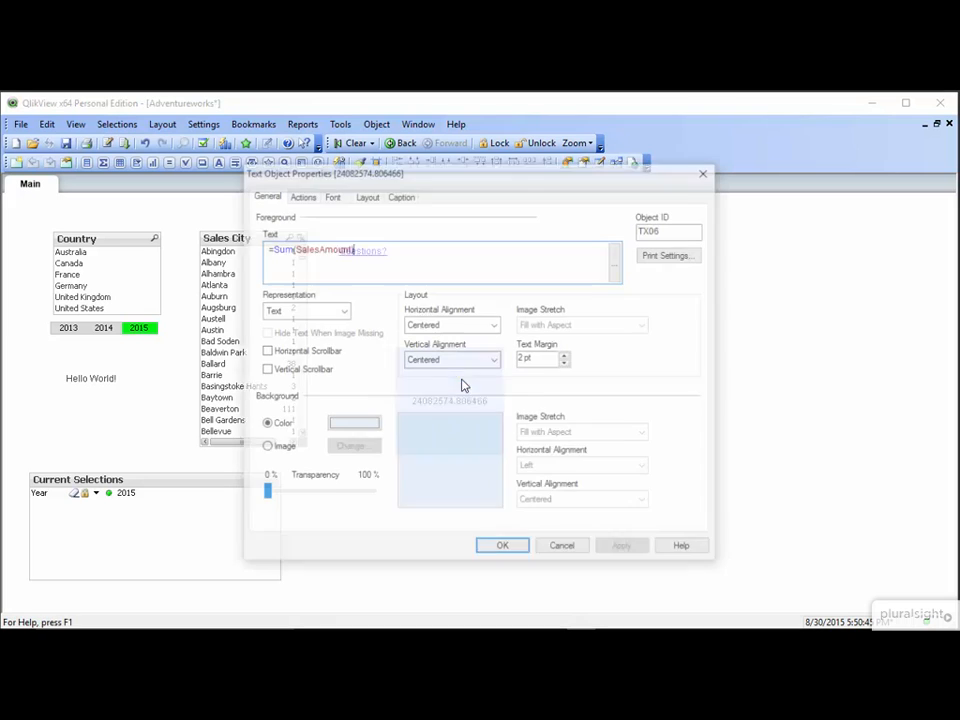
left_click_drag(373, 265, 227, 243)
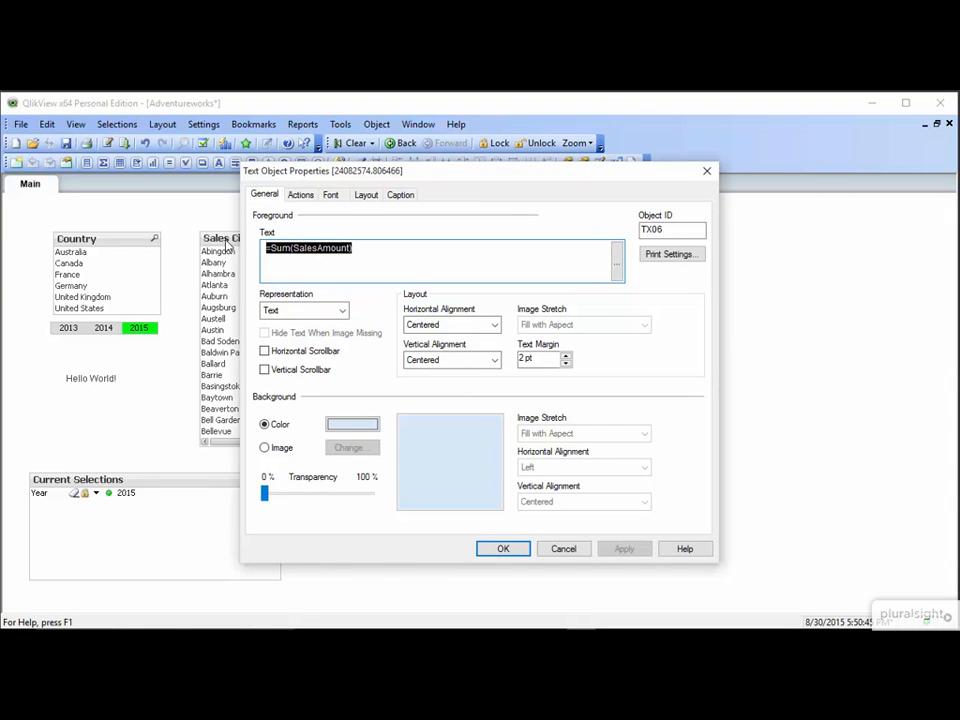
key("BackSpace")
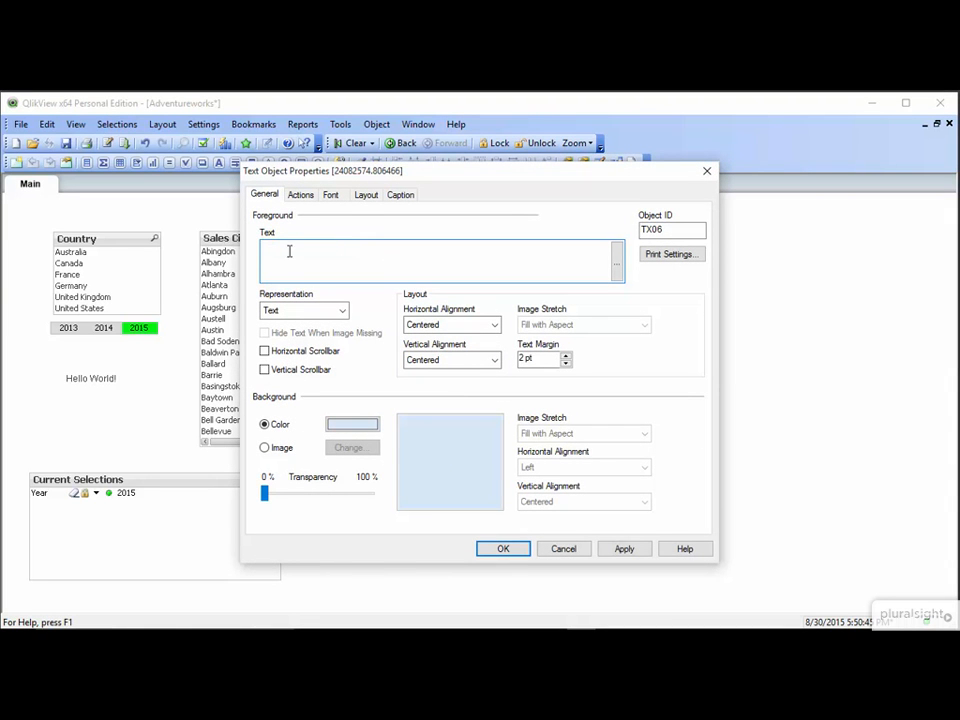
left_click(615, 270)
left_click_drag(660, 422, 283, 141)
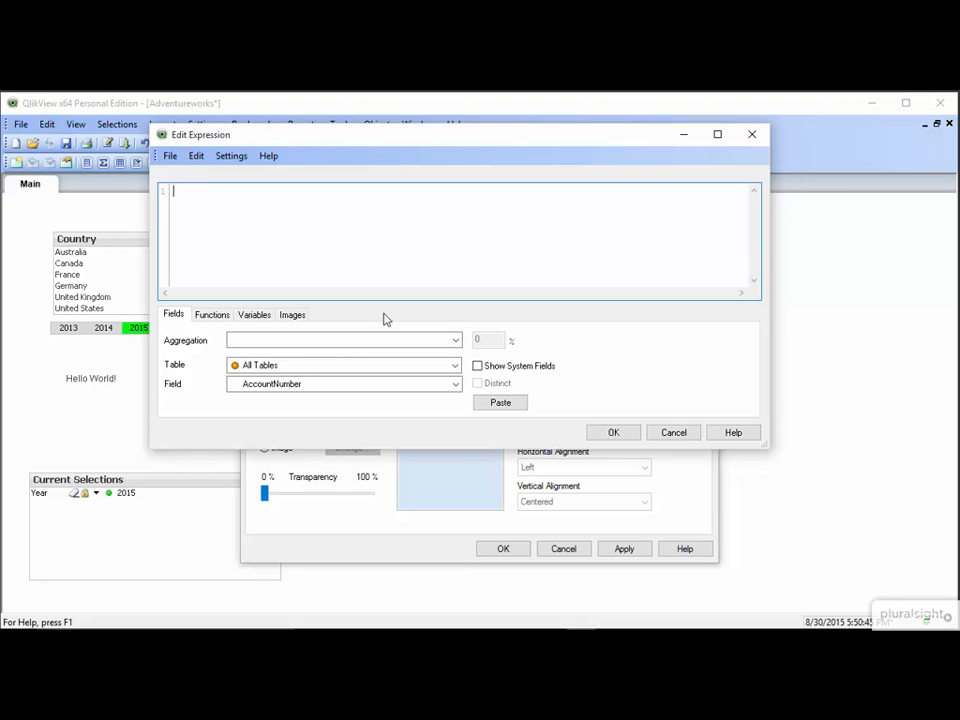
Build and insert an expression with the Sum aggregation on the SalesAmount field of the Order Detail table.
left_click(456, 341)
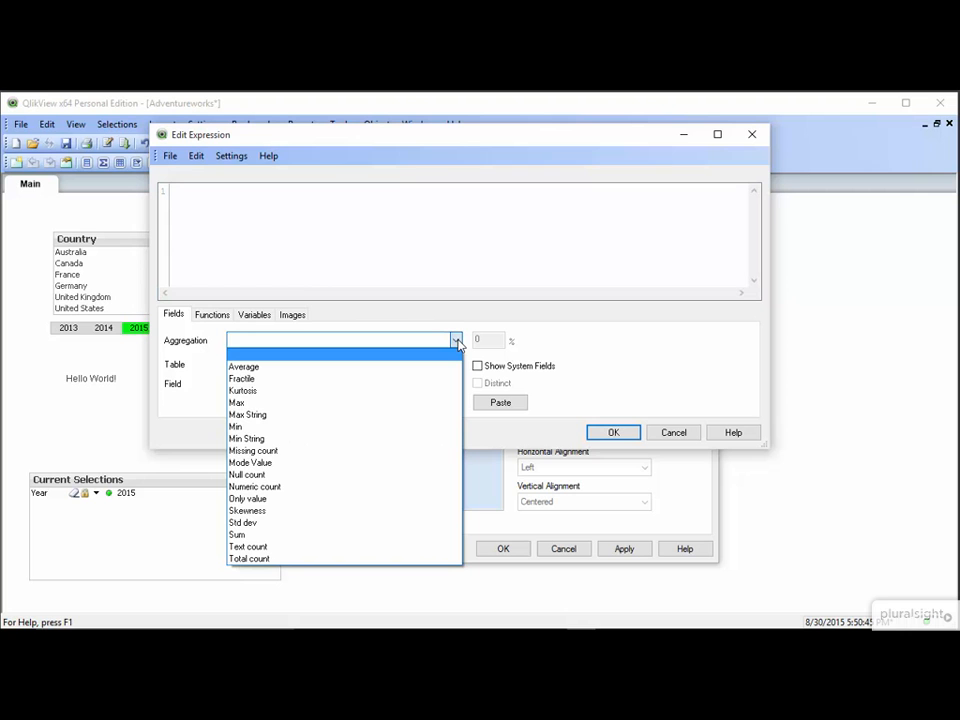
left_click(381, 535)
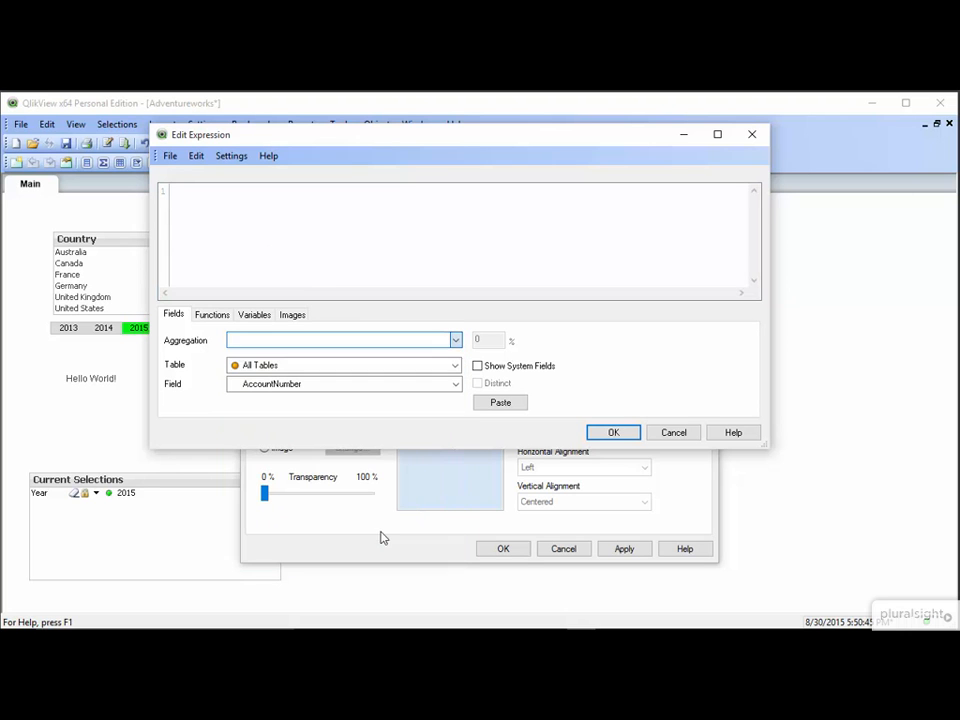
left_click(455, 366)
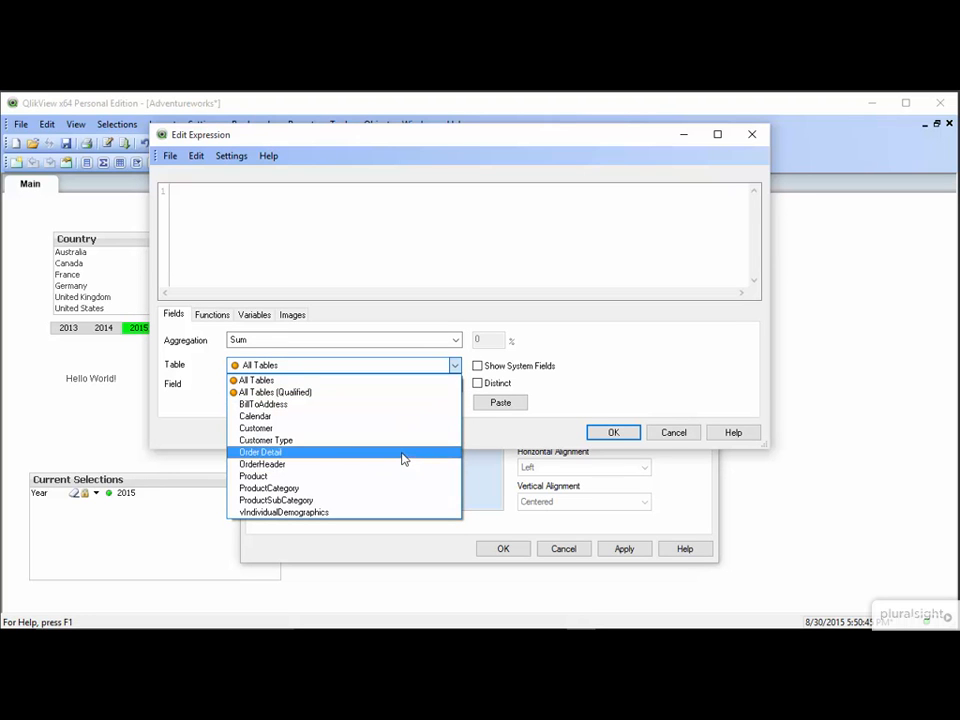
left_click(403, 455)
left_click(455, 384)
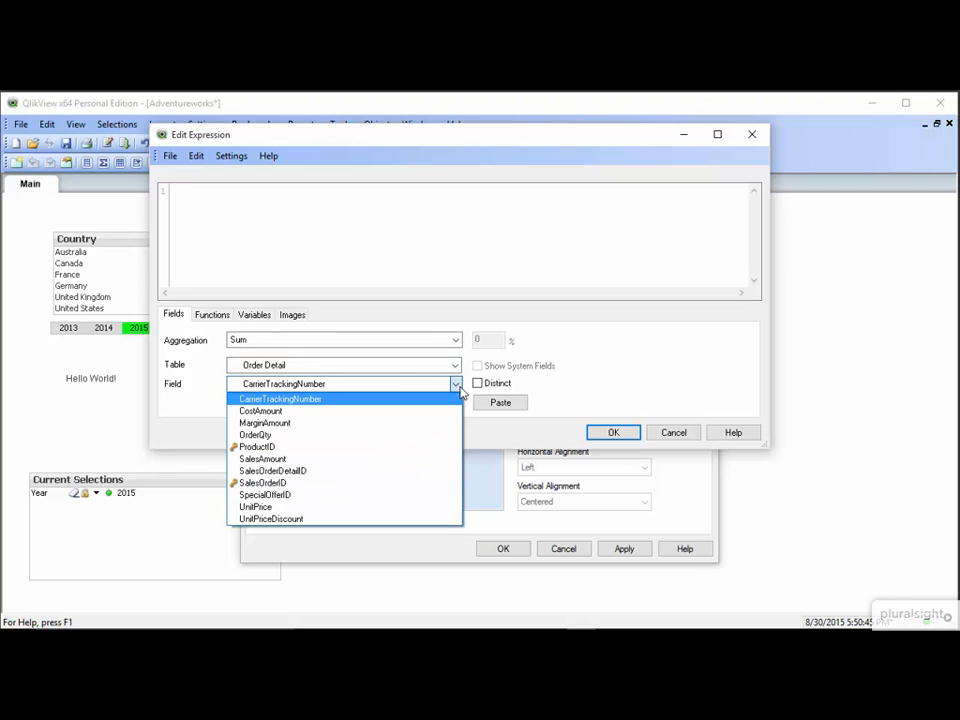
left_click(410, 466)
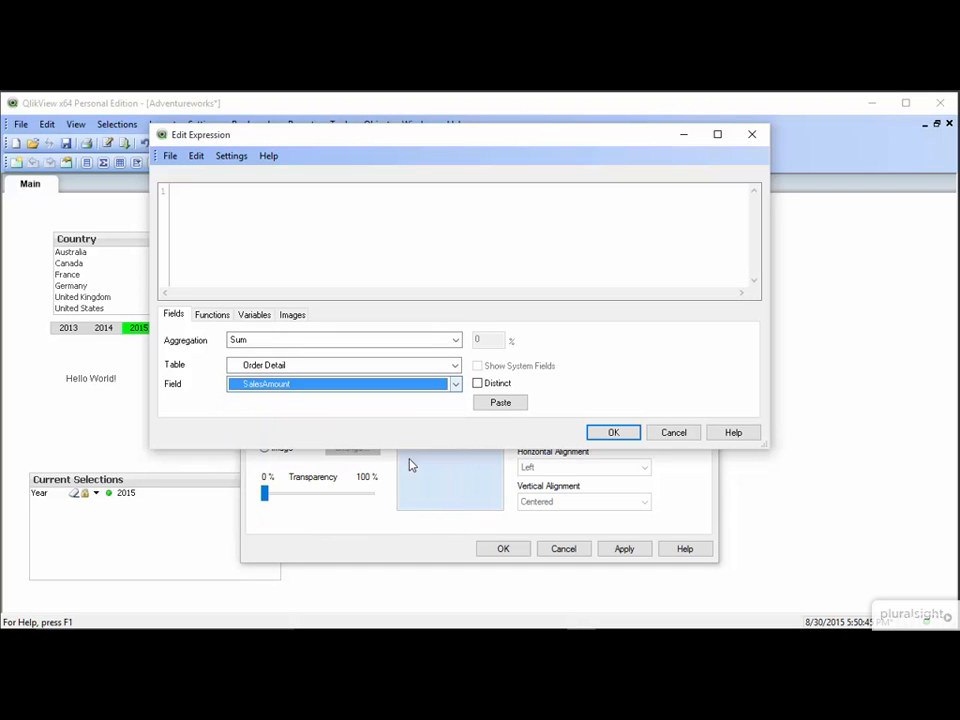
left_click(503, 404)
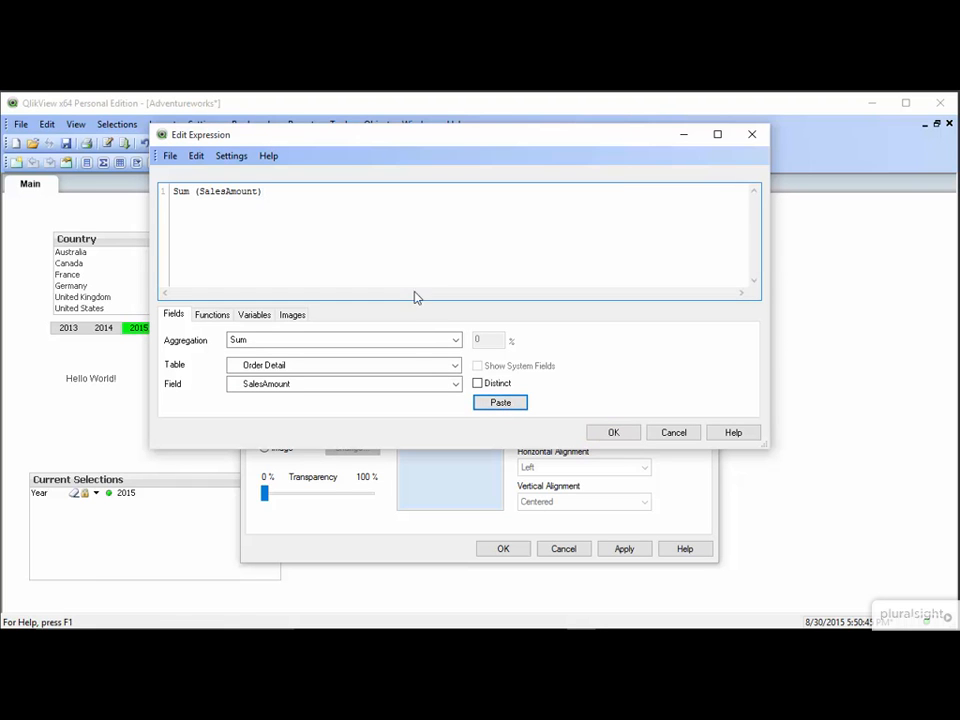
Add a leading equals sign to make the expression =Sum (SalesAmount), and accept the expression and the object's properties.
left_click(173, 194)
type("=")
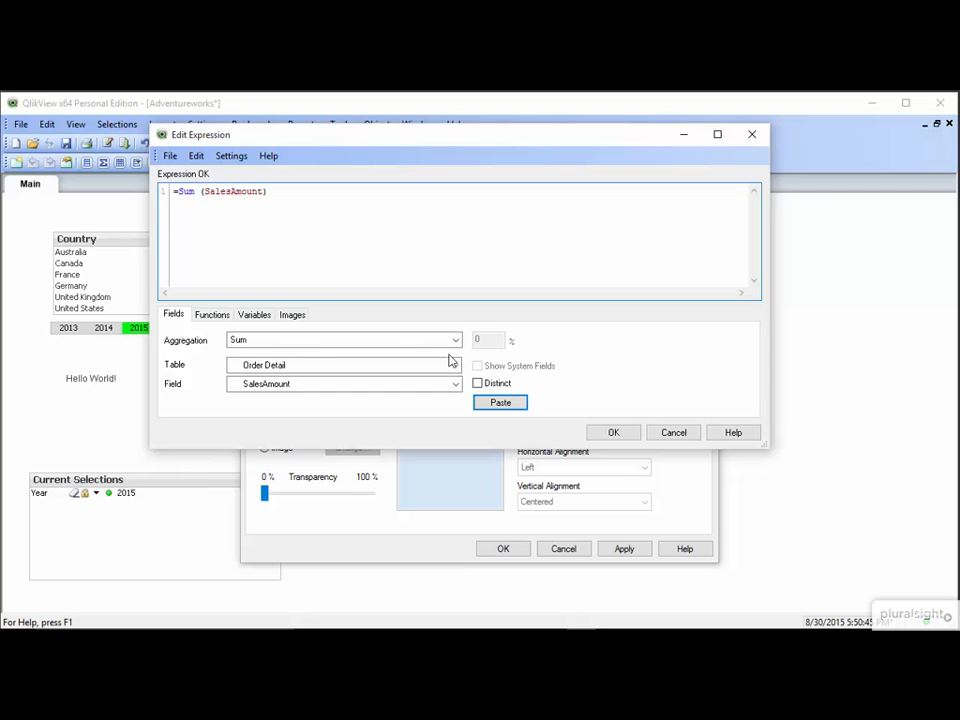
left_click(605, 432)
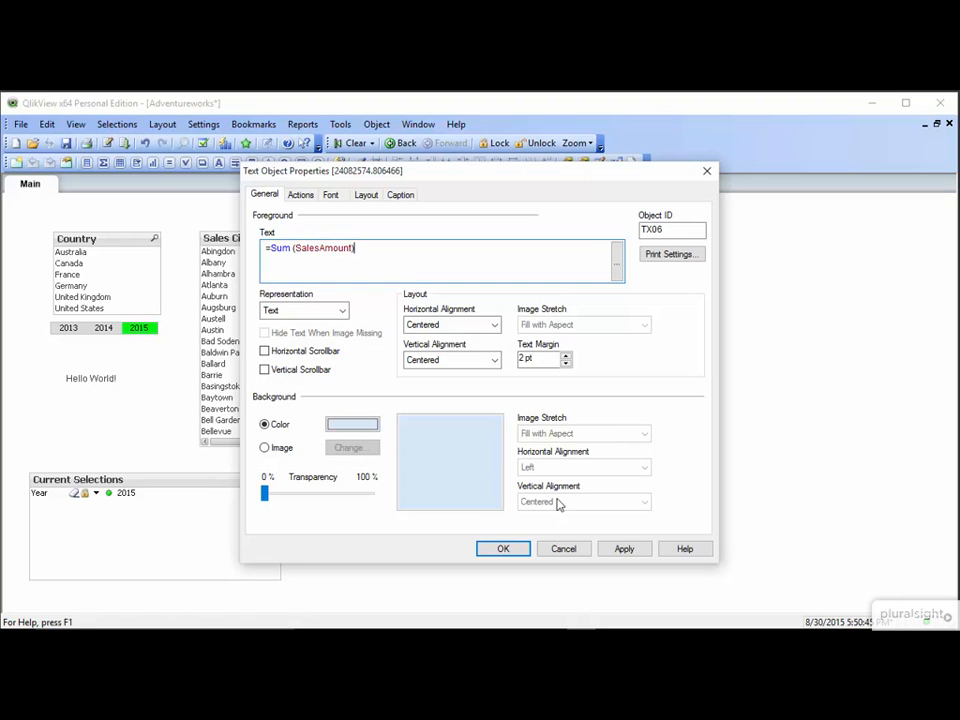
left_click(506, 549)
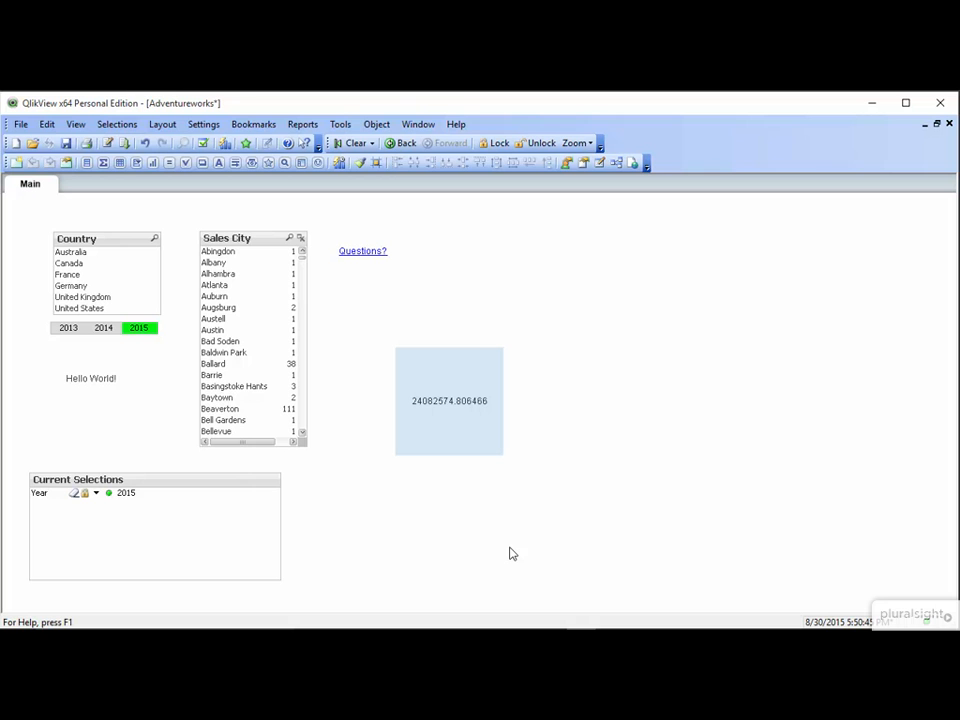
Format the sales total as whole dollars by changing its text to =Num(Sum (SalesAmount),'$#,###.').
right_click(459, 389)
left_click(480, 399)
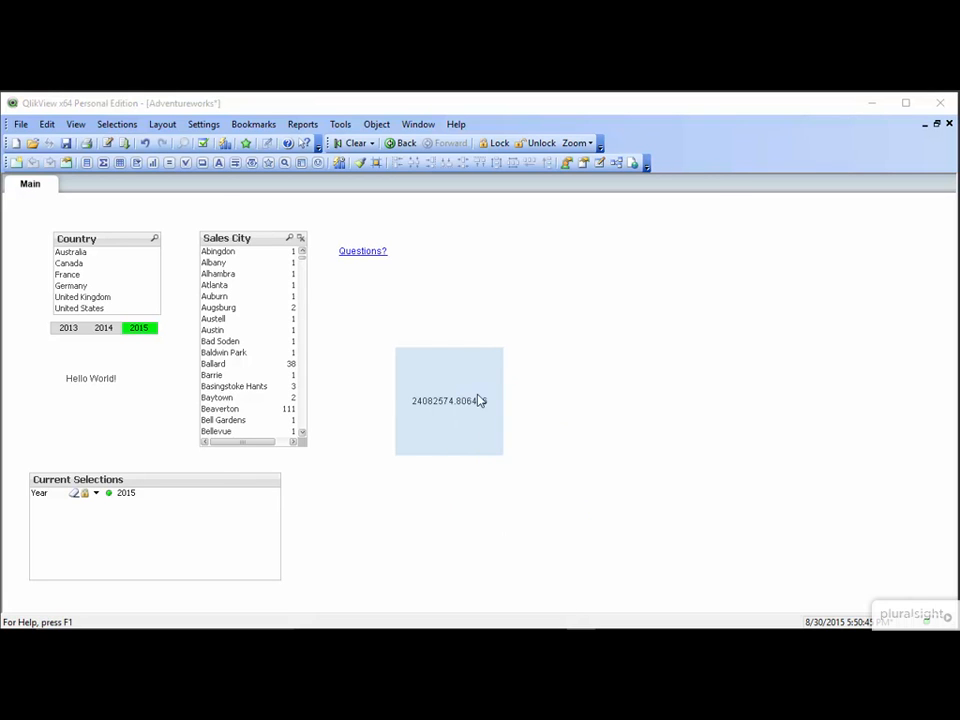
left_click(273, 253)
type("Num")
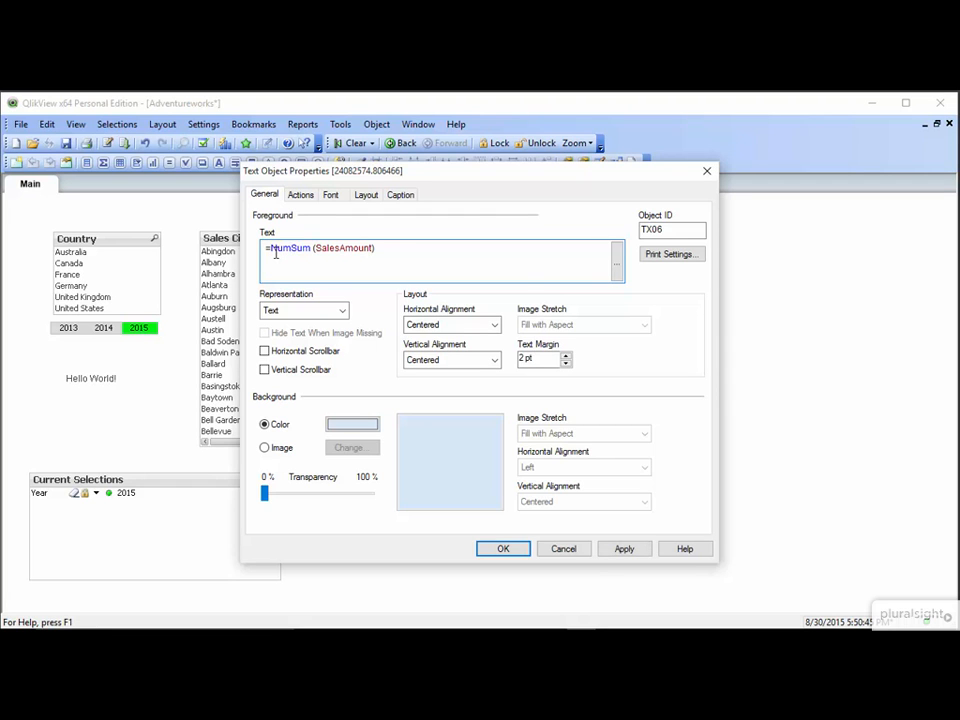
type("(")
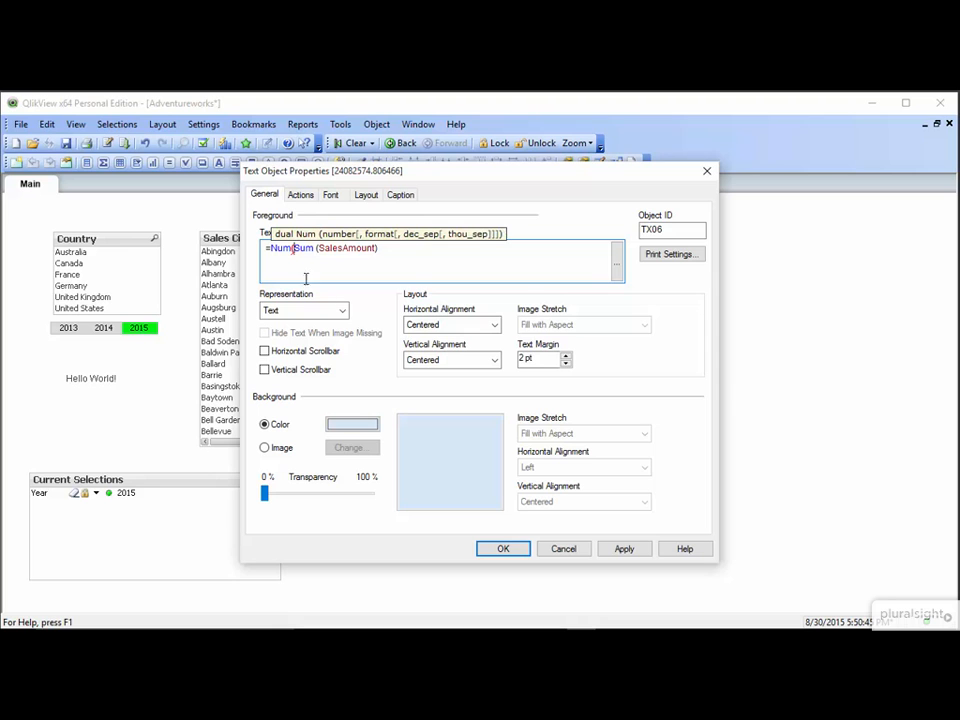
left_click(390, 249)
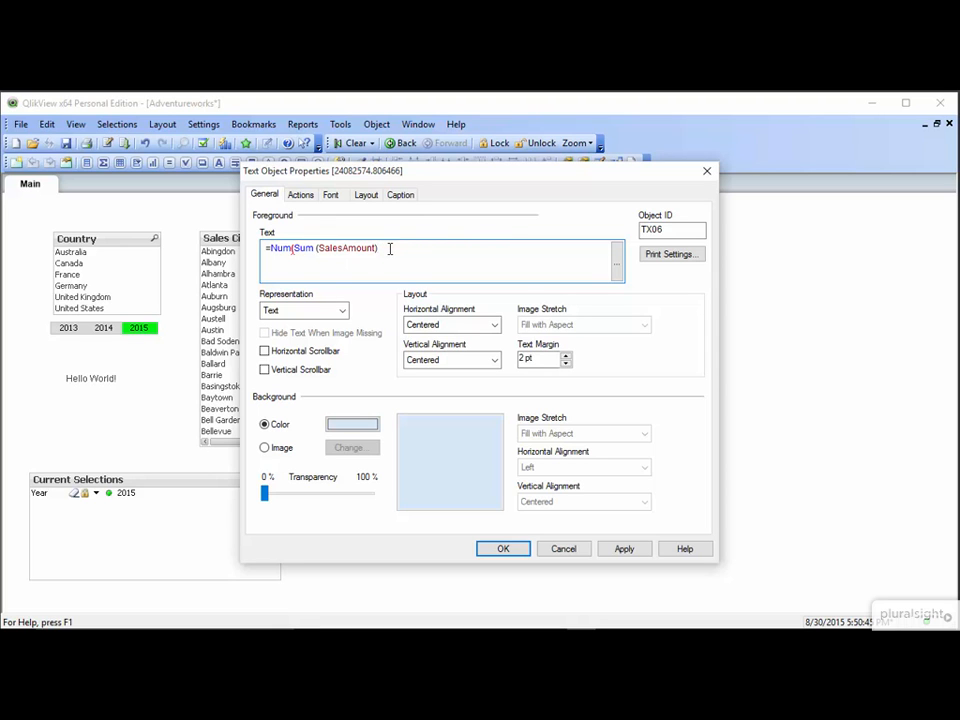
type(",'$#,###.')")
left_click(499, 549)
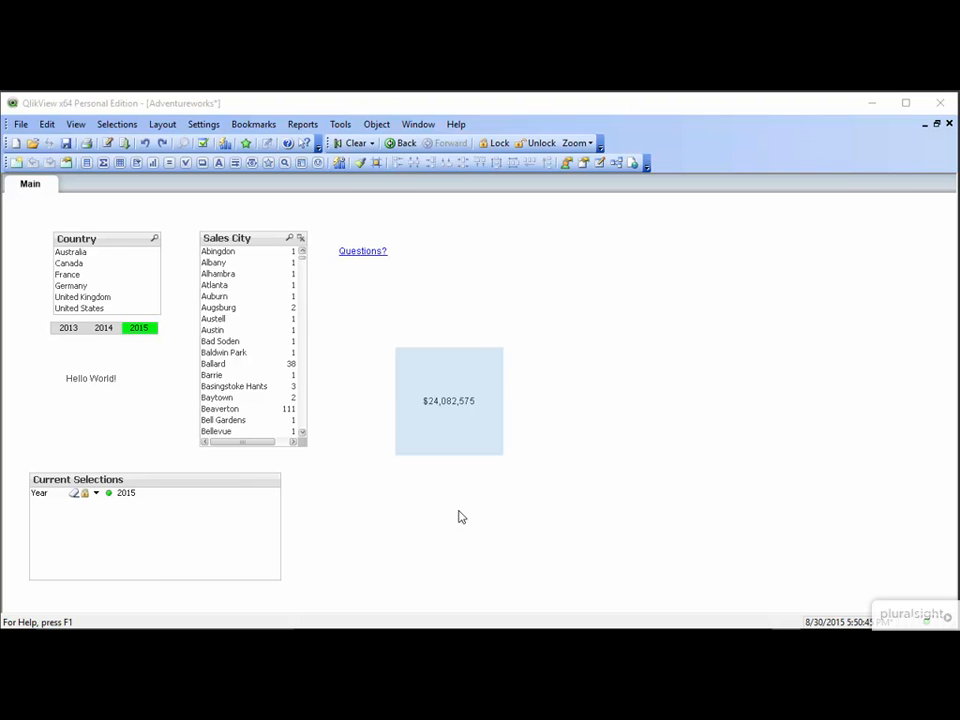
Prefix the sales total with a label by changing its expression to ='Sales:' & Num(Sum (SalesAmount),'$#,###.').
right_click(444, 395)
left_click(457, 407)
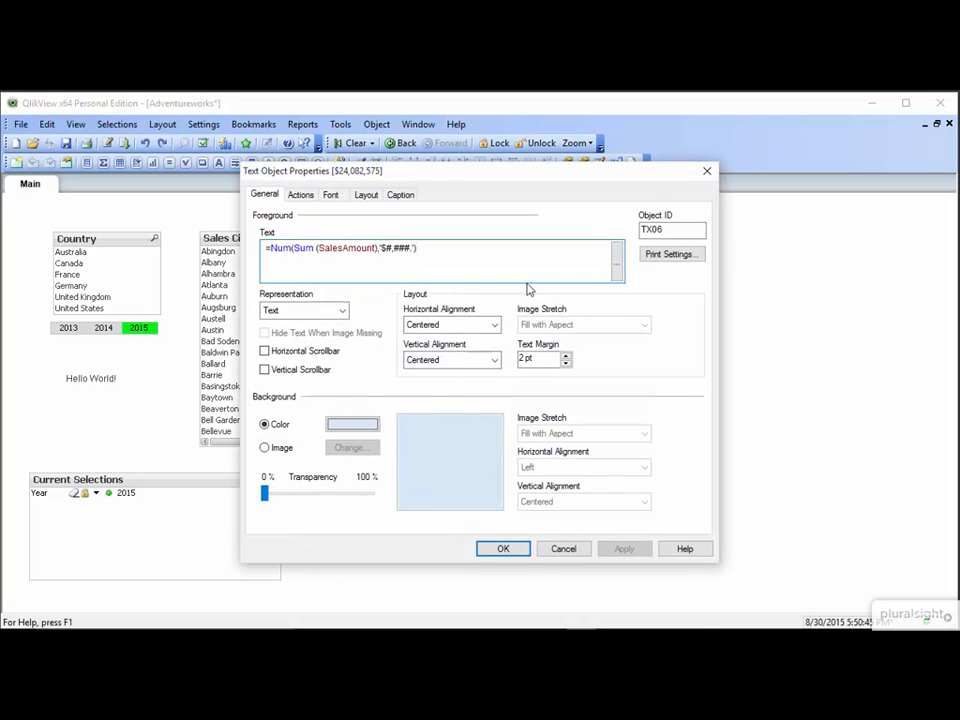
left_click(618, 268)
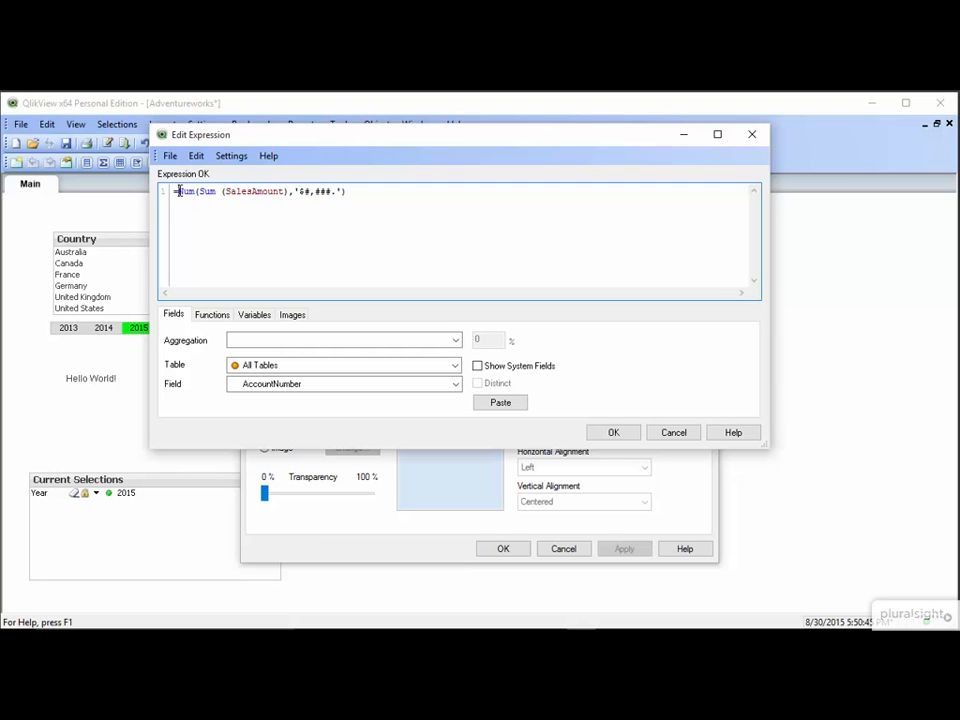
left_click(179, 191)
type("Sales")
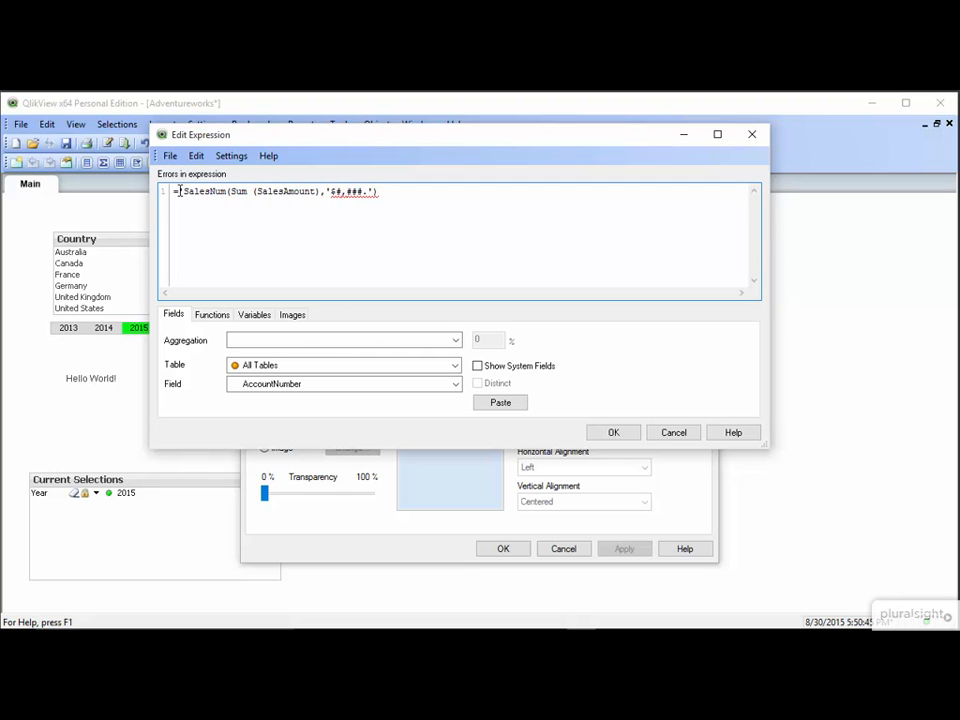
type(":'")
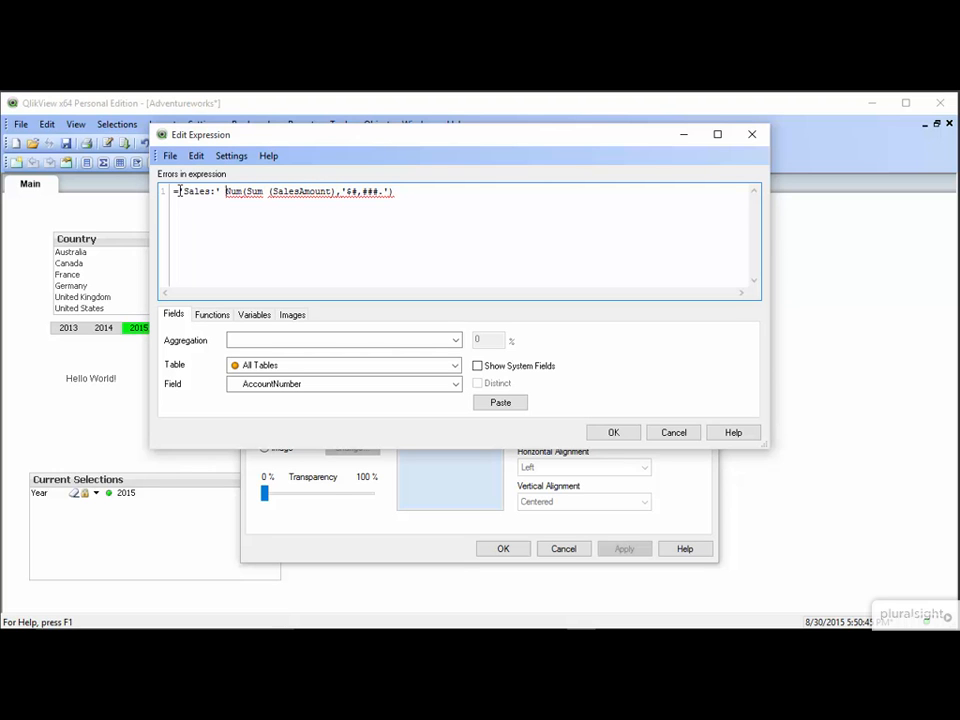
type(" &")
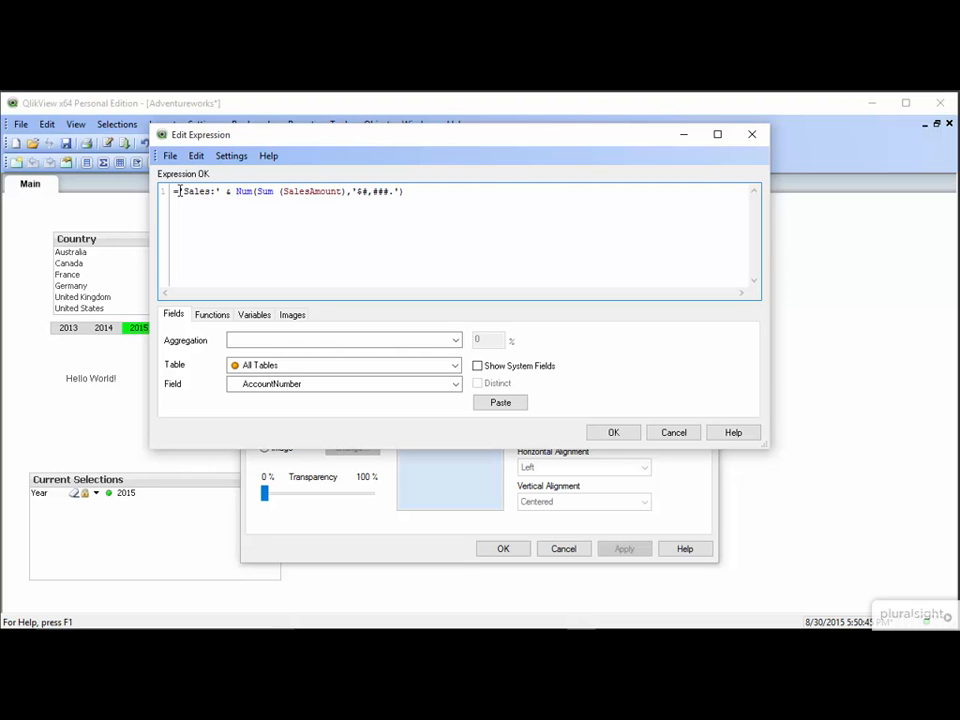
left_click(613, 432)
left_click(508, 551)
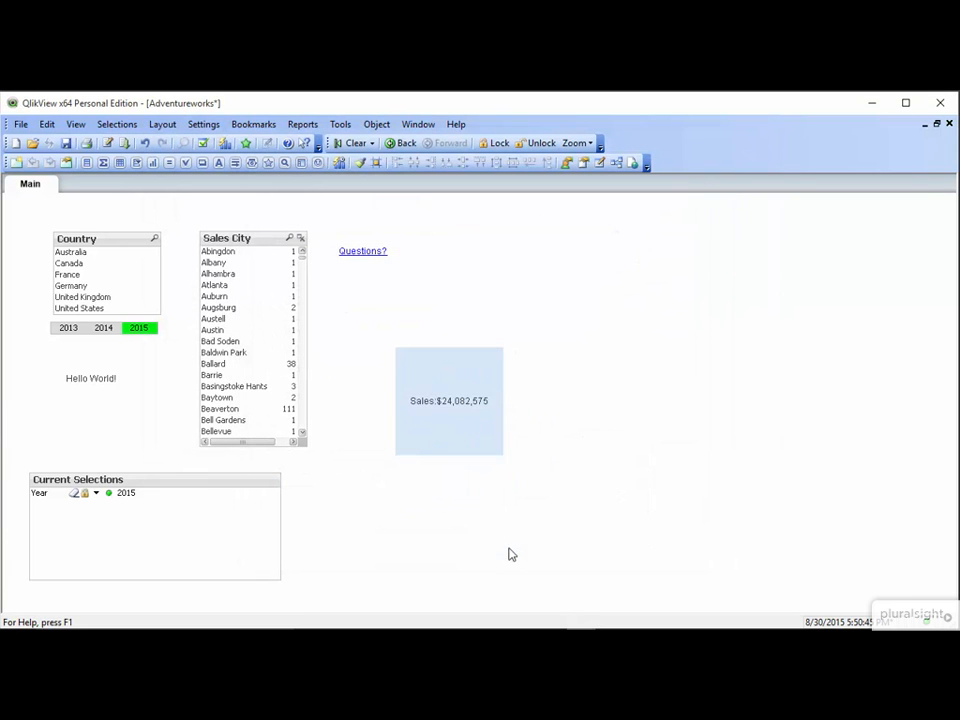
Move the sales total object up beside the "Questions?" link and add two spaces after the colon in its 'Sales:' label.
left_click_drag(433, 405, 493, 262)
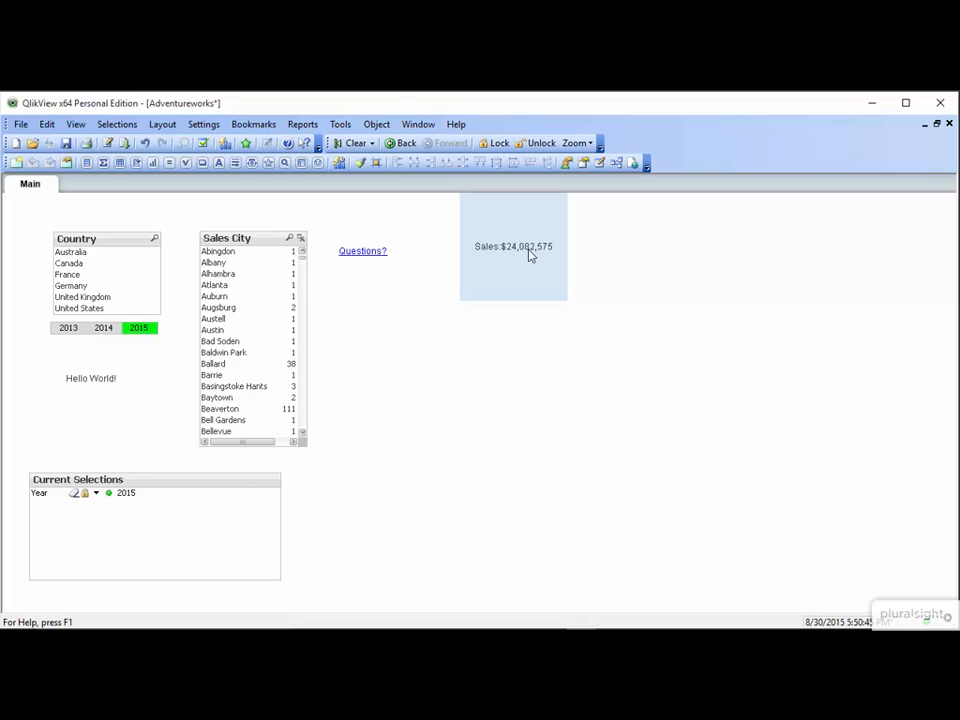
right_click(497, 257)
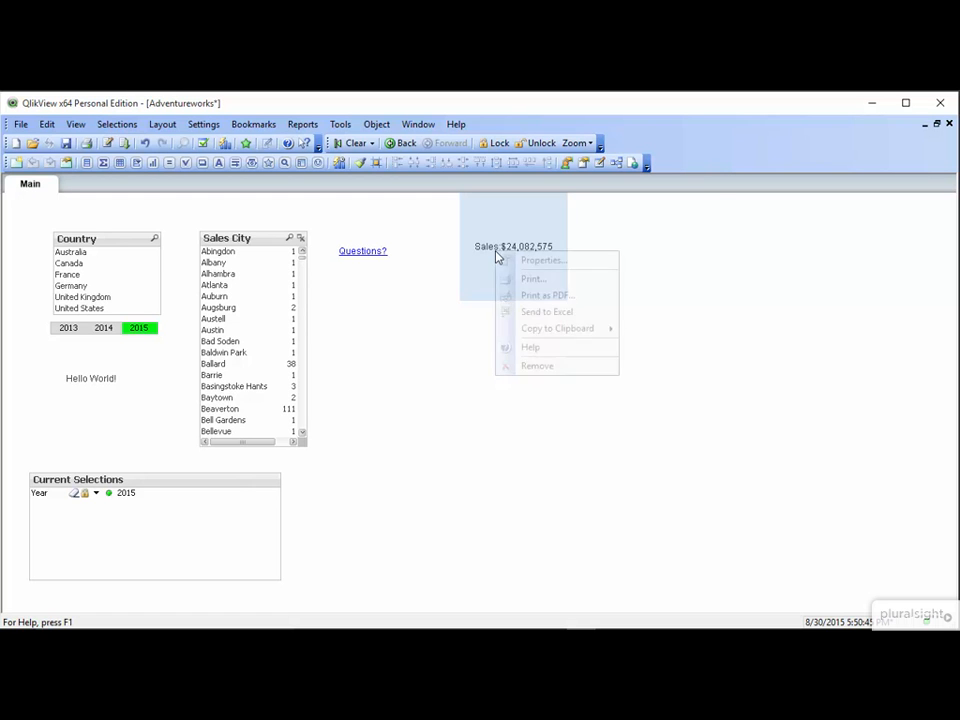
left_click(510, 259)
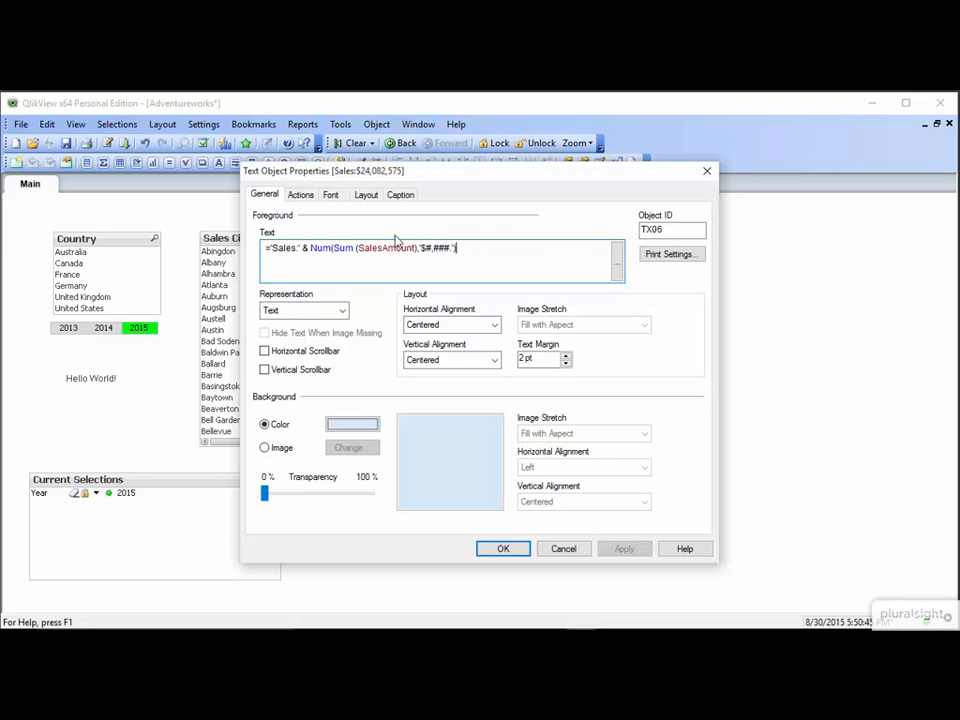
left_click(296, 249)
type(":")
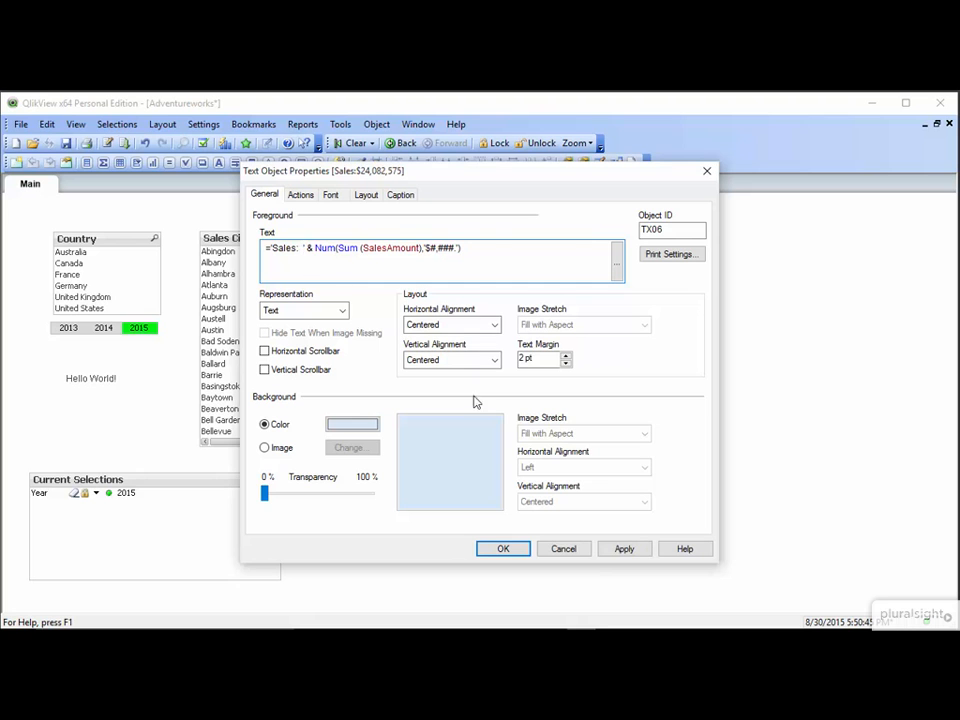
left_click(504, 549)
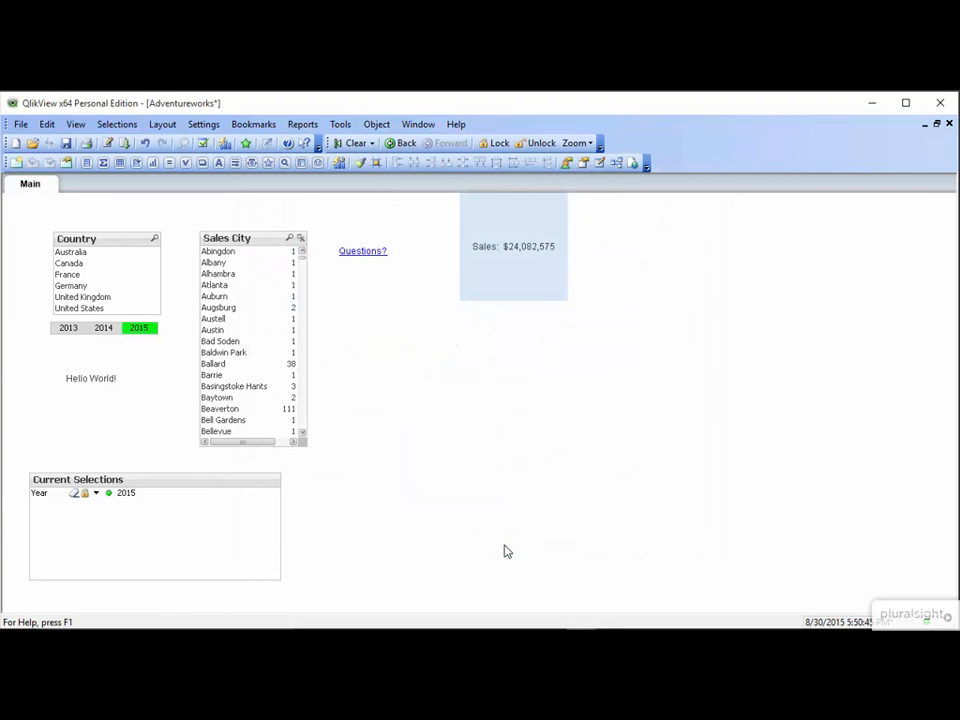
Replace the spaces after 'Sales:' with a literal line break inside the quoted label, and accept the sales total's properties.
right_click(504, 276)
left_click(533, 284)
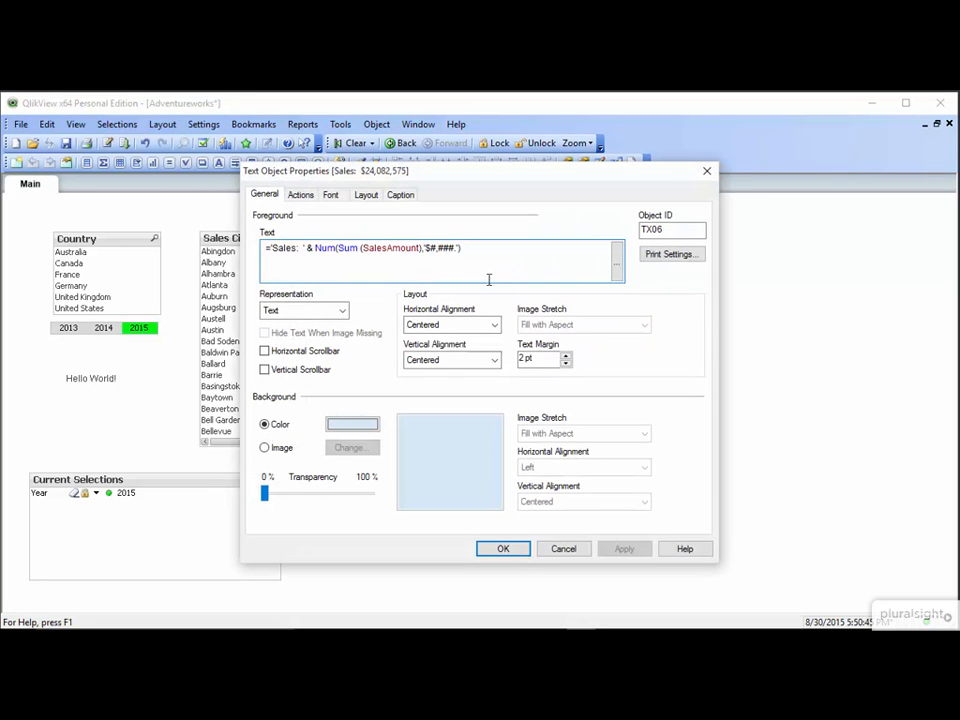
left_click(300, 248)
key("Delete")
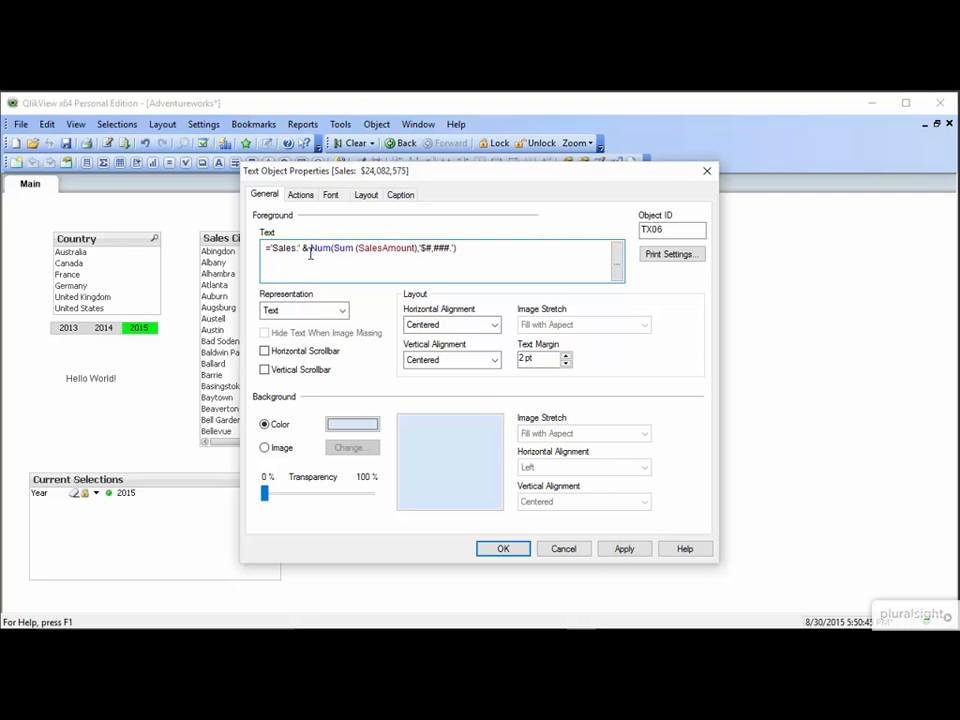
key("Return")
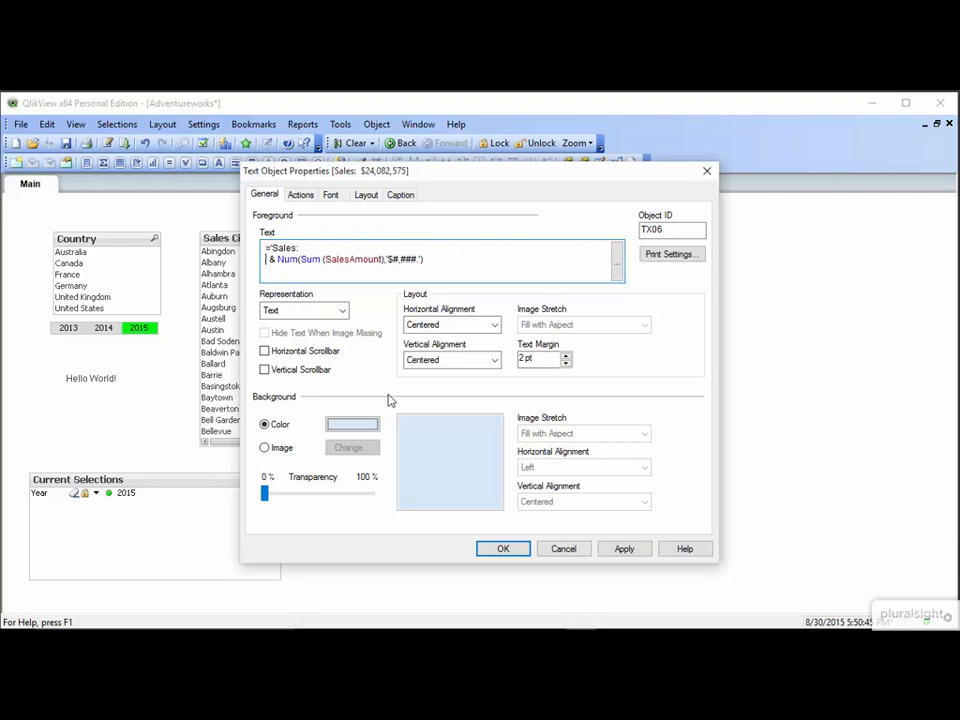
left_click(503, 550)
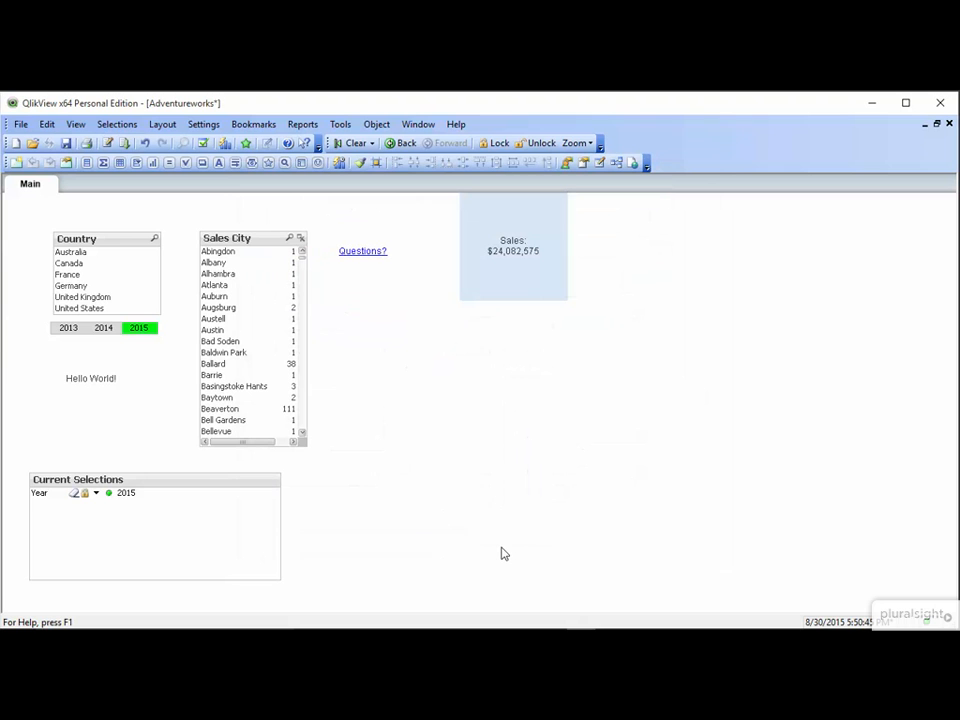
Replace the literal line break with a CHR(10) function, making the sales text ='Sales:' & CHR(10)& Num(Sum (SalesAmount),'$#,###.').
right_click(495, 252)
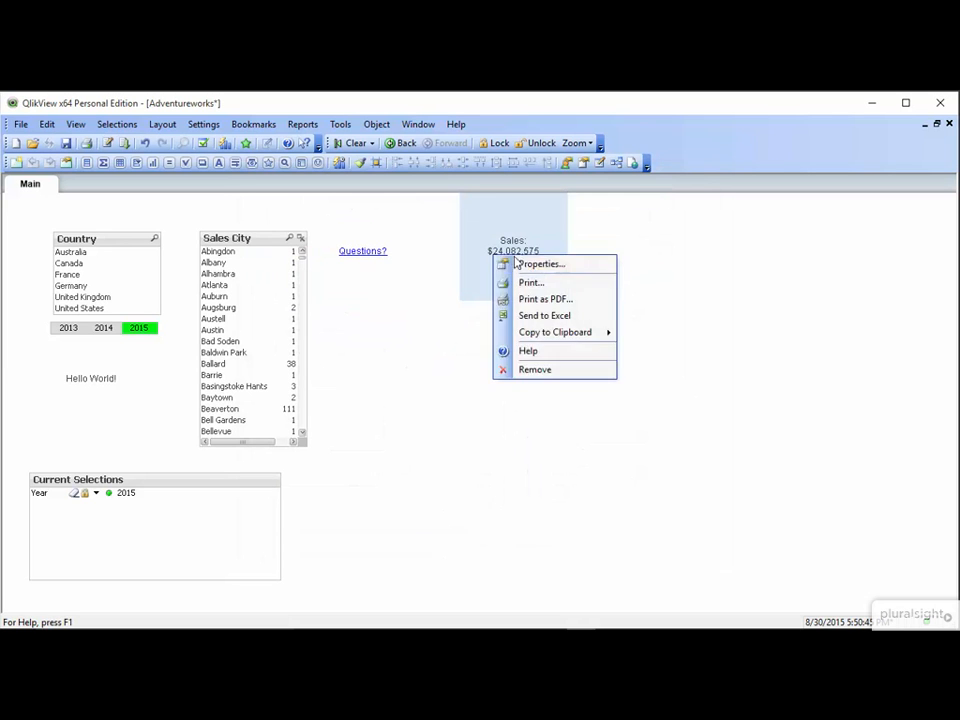
left_click(521, 264)
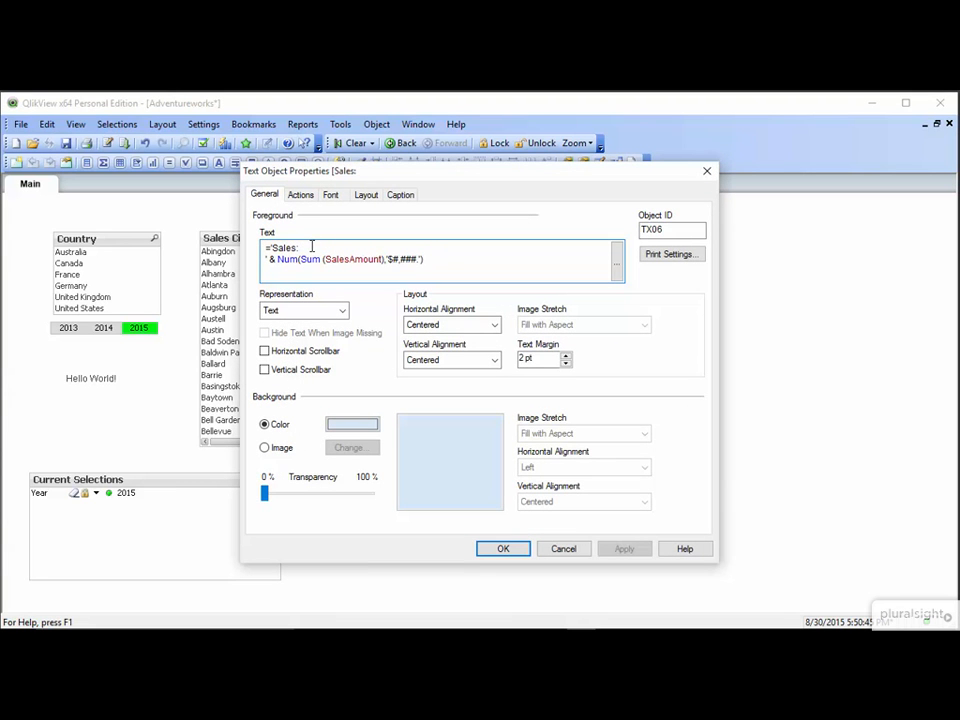
key("Delete")
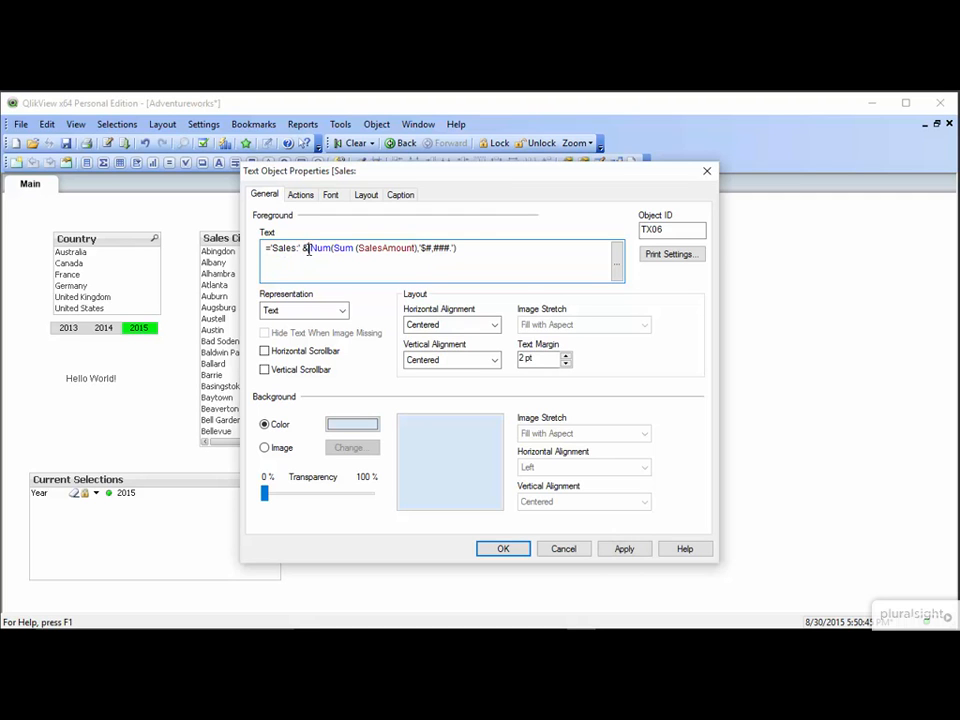
type("&")
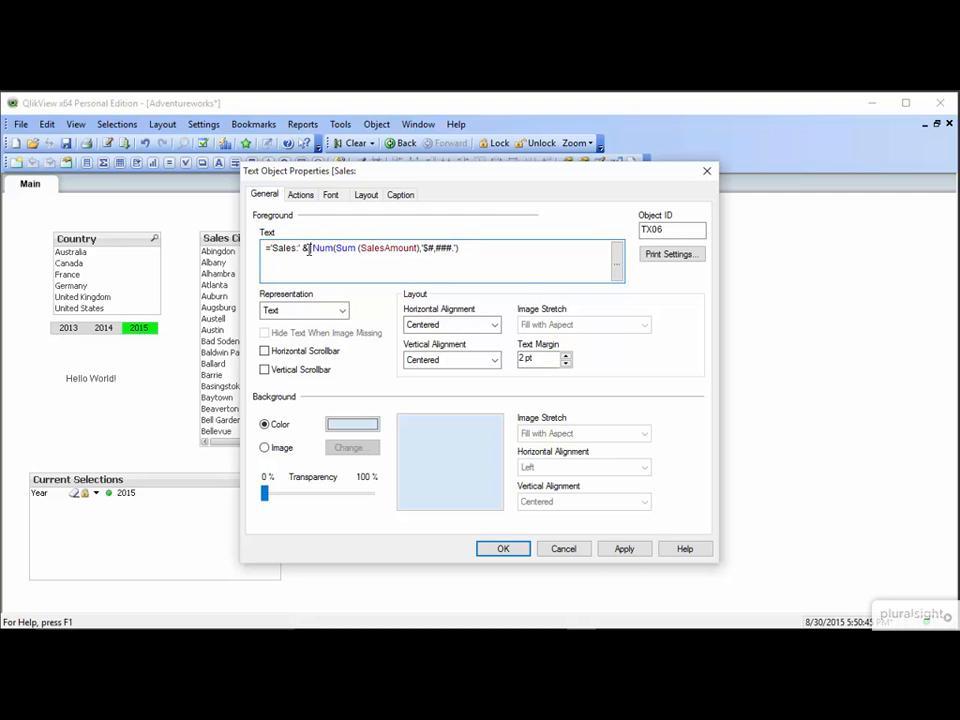
type("CHR(1")
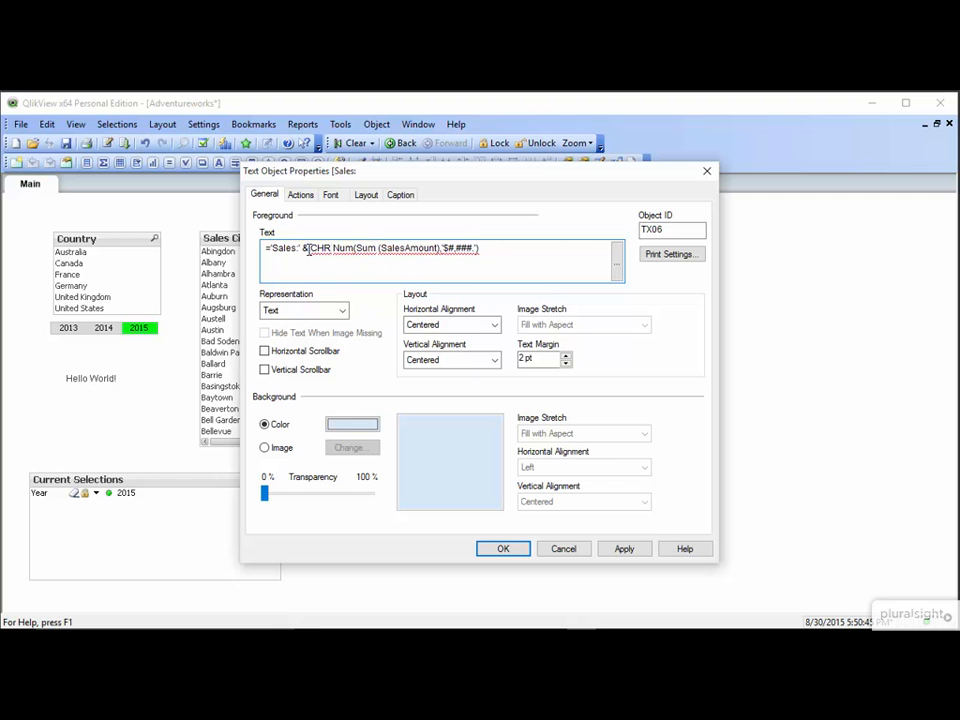
type("0)")
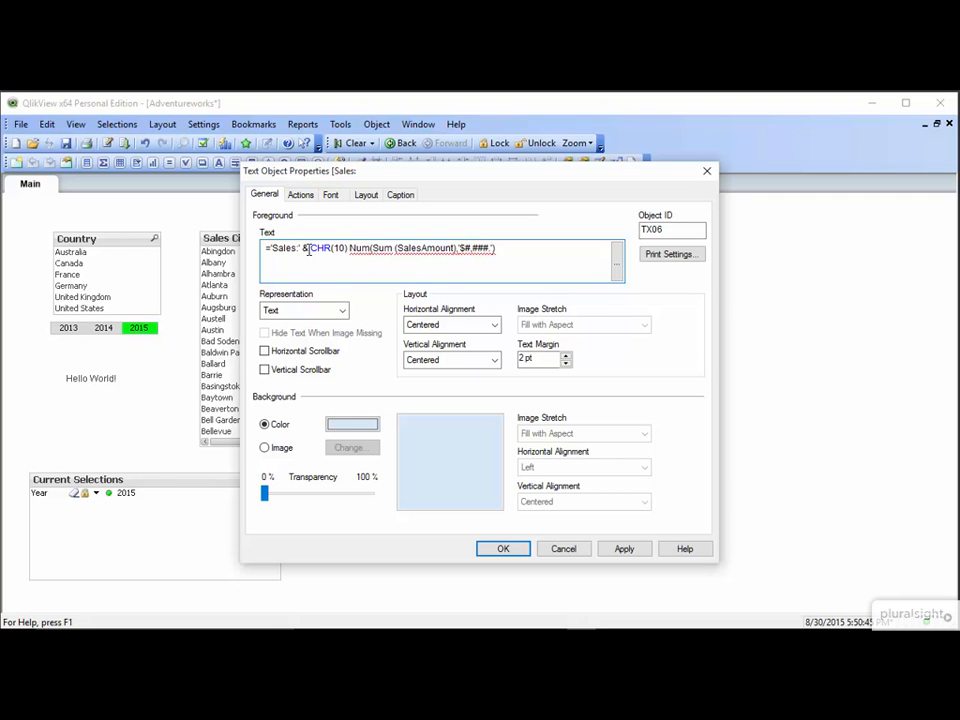
type("&")
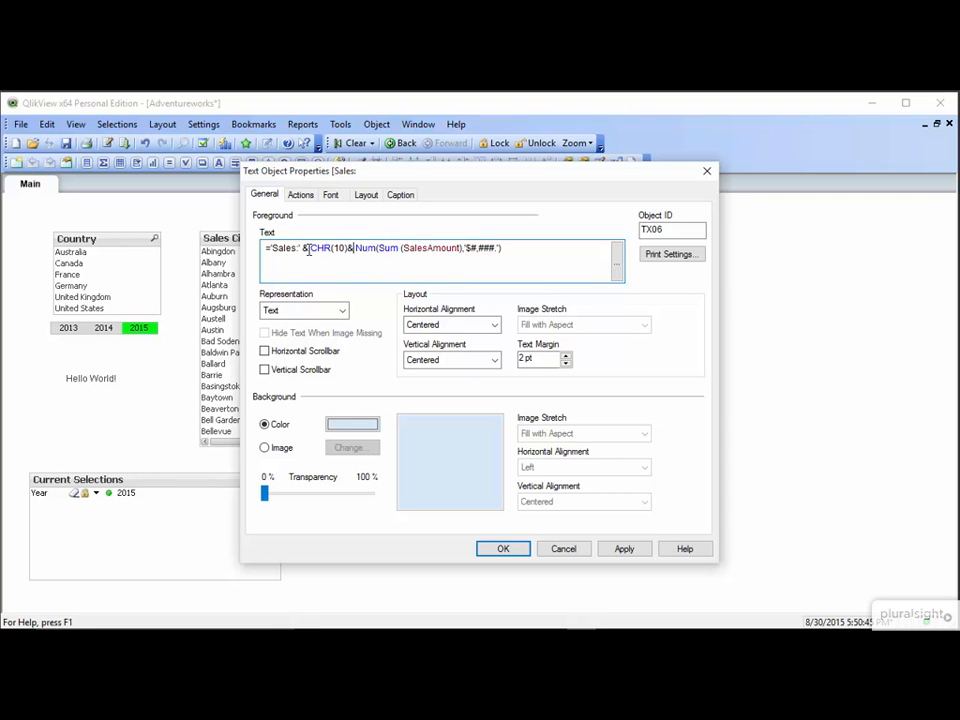
left_click(513, 550)
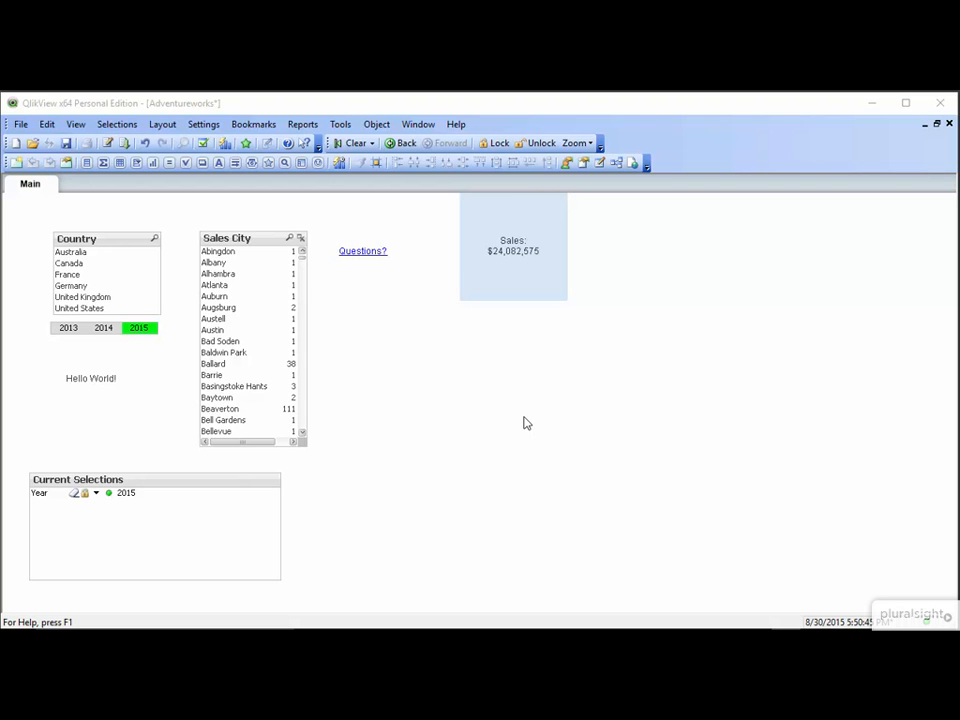
Start a new text object on the Main sheet with the laptop-and-head Pluralsight image as its background.
right_click(426, 342)
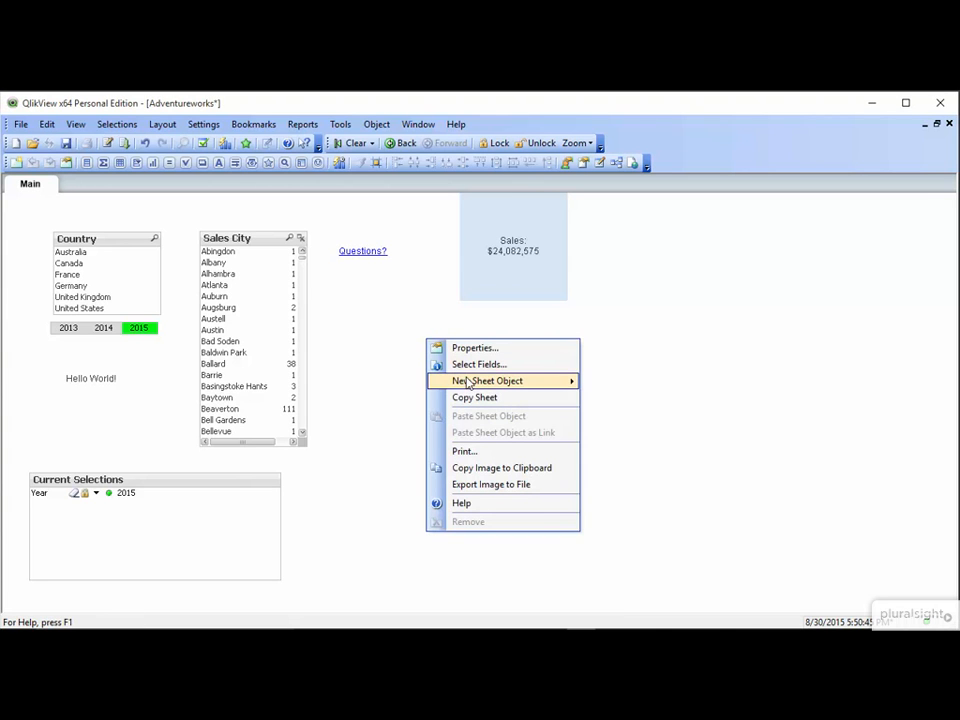
mouse_move(501, 381)
left_click(670, 499)
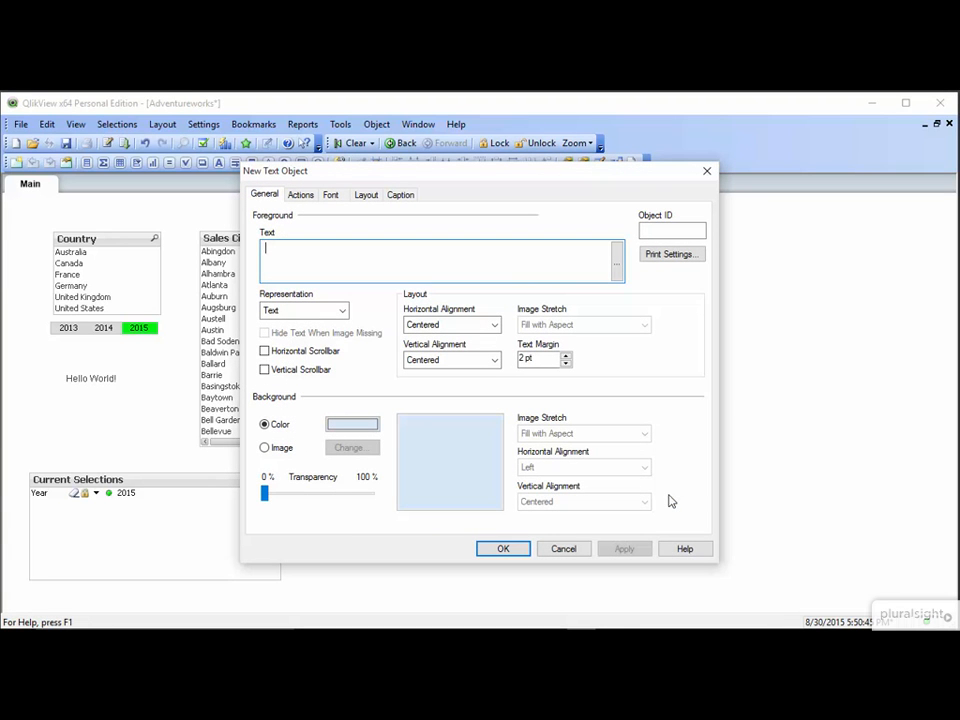
left_click(282, 451)
left_click(349, 449)
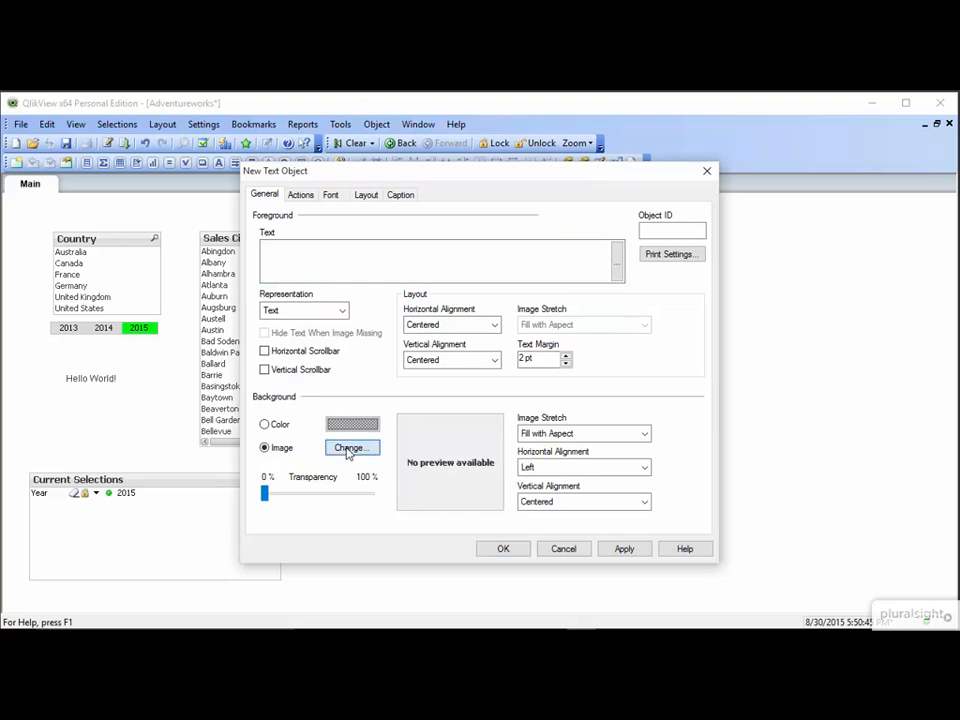
double_click(386, 318)
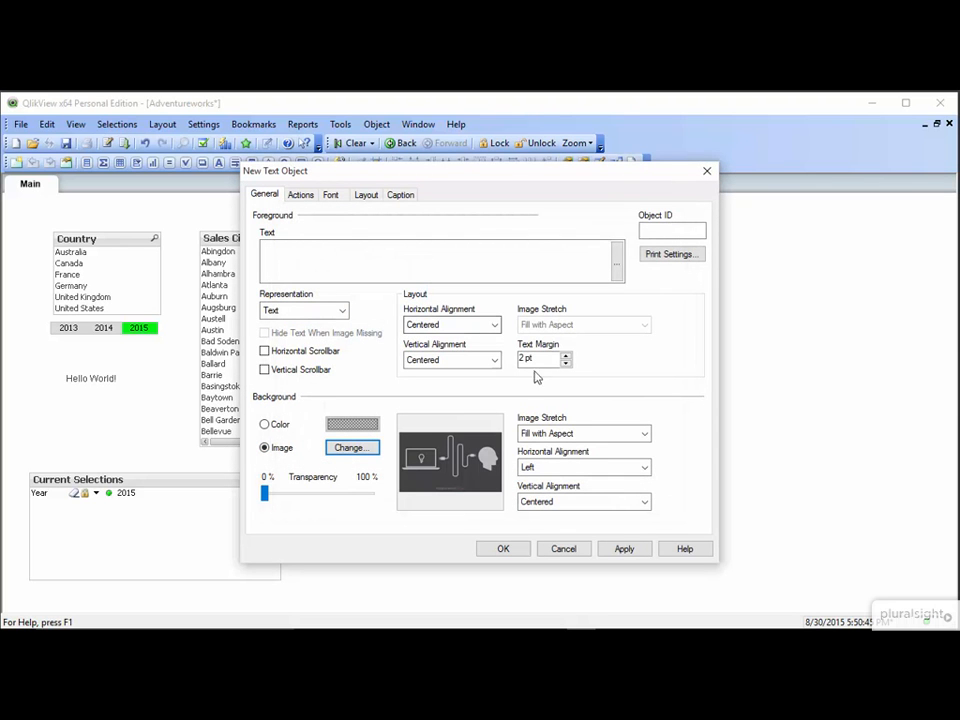
Set the background image's stretch to Keep Aspect, then shrink the new image object and place it below the "Questions?" link.
left_click(619, 437)
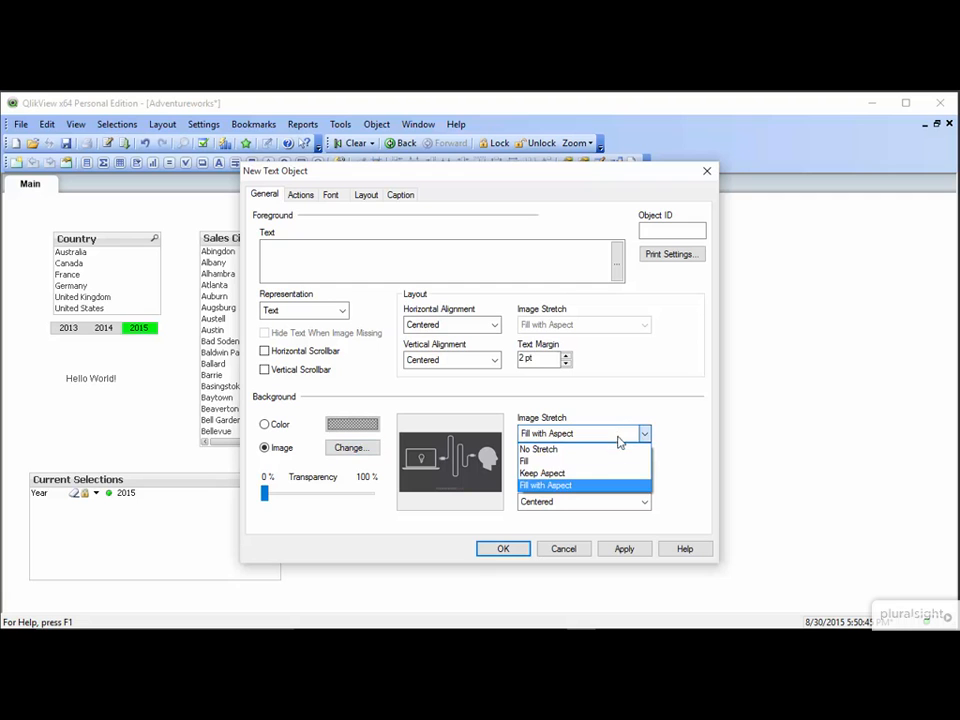
left_click(617, 474)
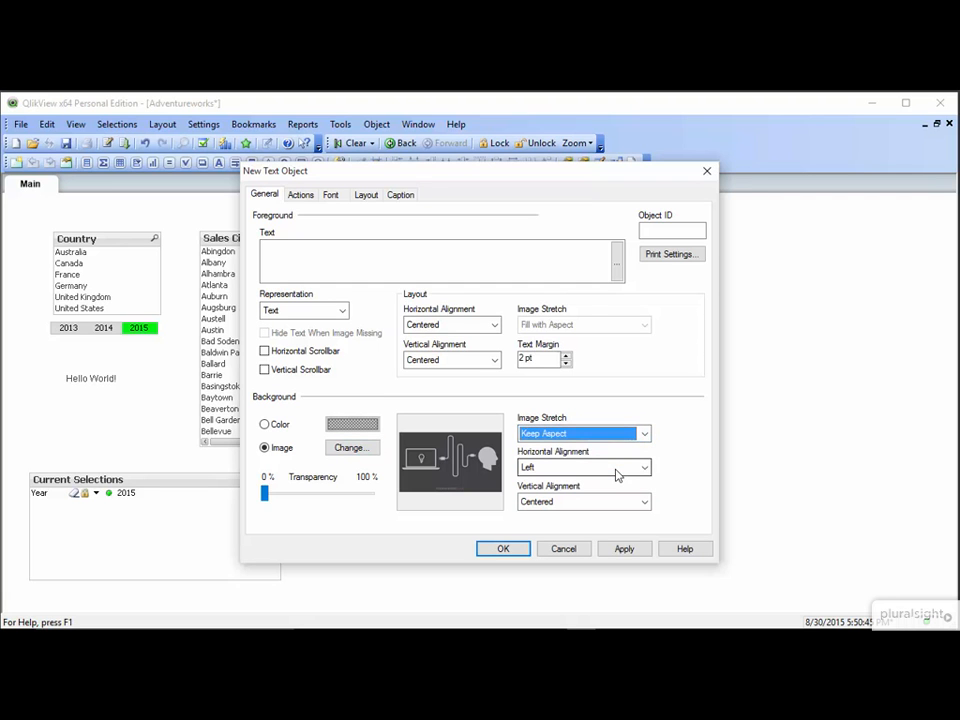
left_click(514, 550)
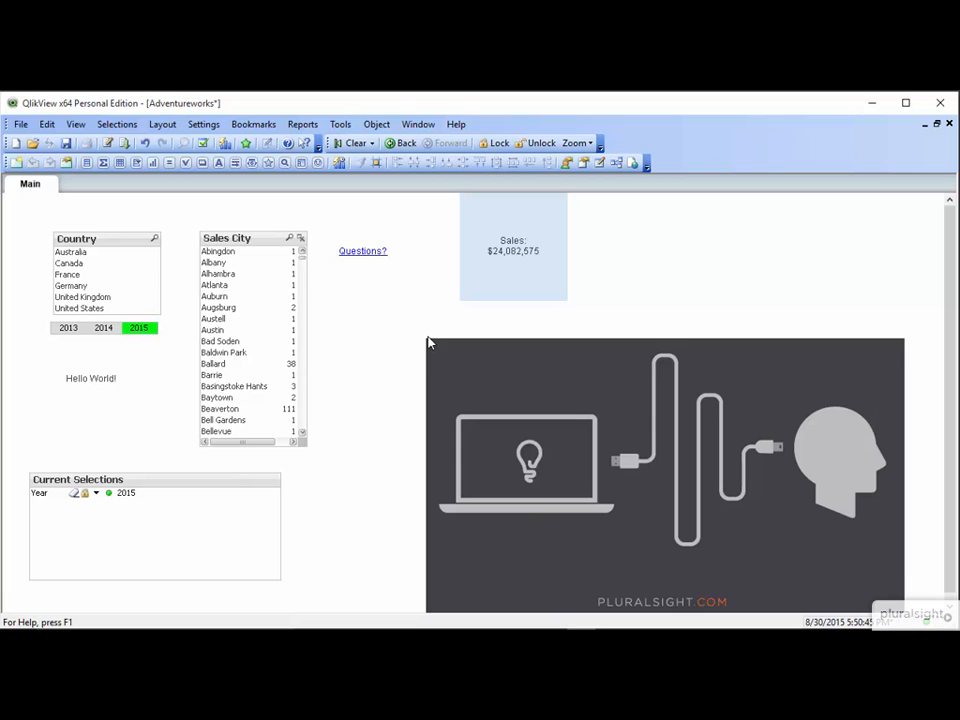
mouse_move(427, 340)
left_mouse_down()
mouse_move(452, 369)
mouse_move(680, 520)
mouse_move(756, 531)
mouse_move(630, 434)
mouse_move(448, 351)
mouse_move(396, 364)
mouse_move(416, 358)
left_mouse_up()
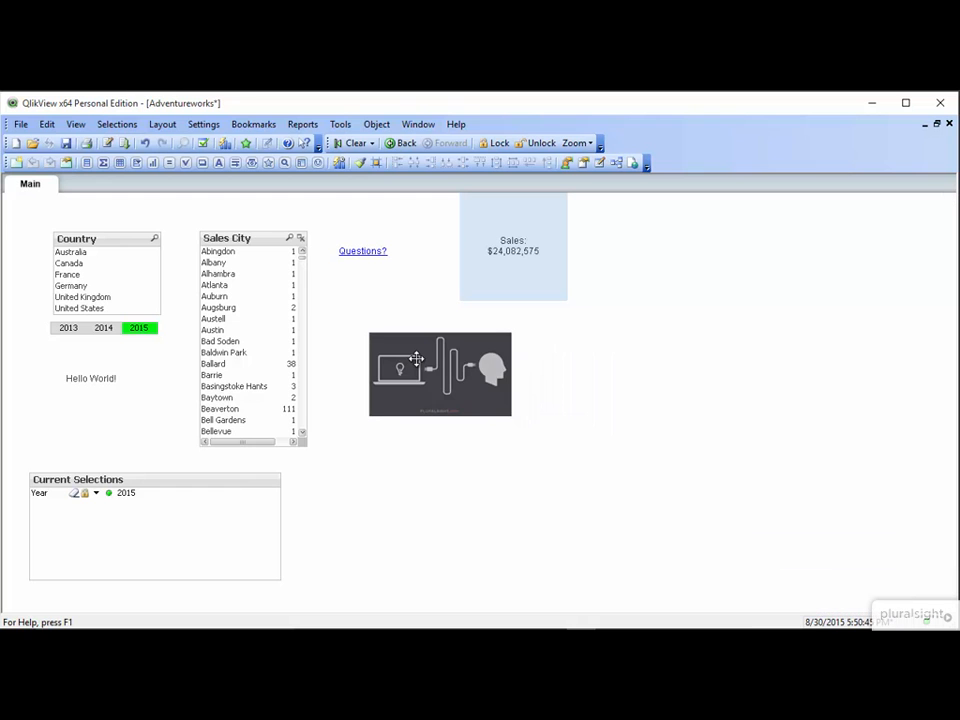
Add an external Open URL action to the image text object.
right_click(416, 358)
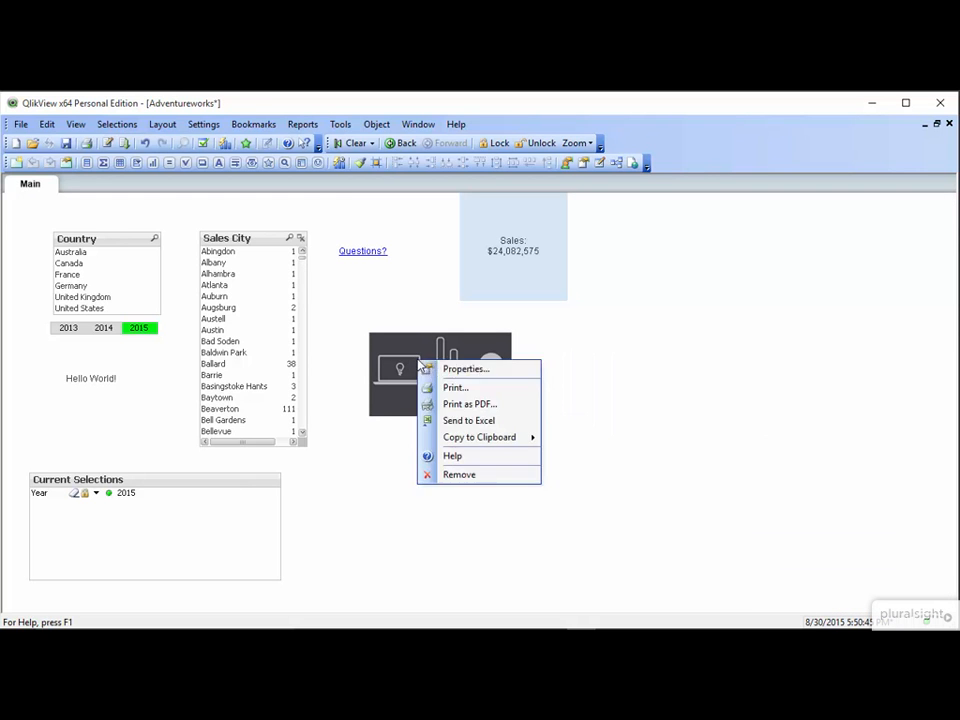
left_click(455, 368)
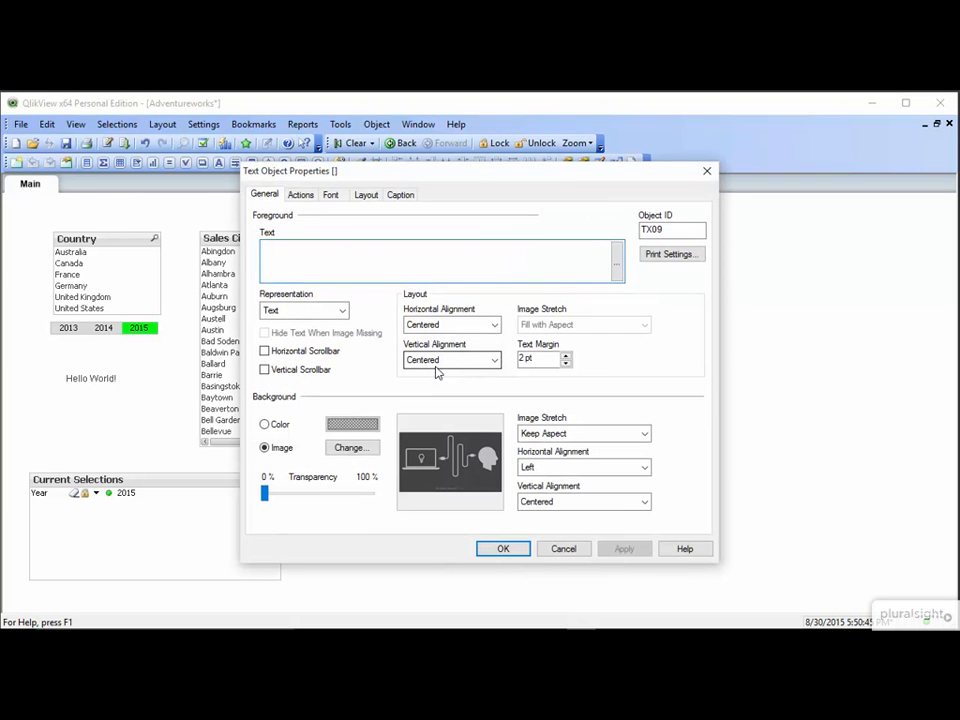
left_click(299, 196)
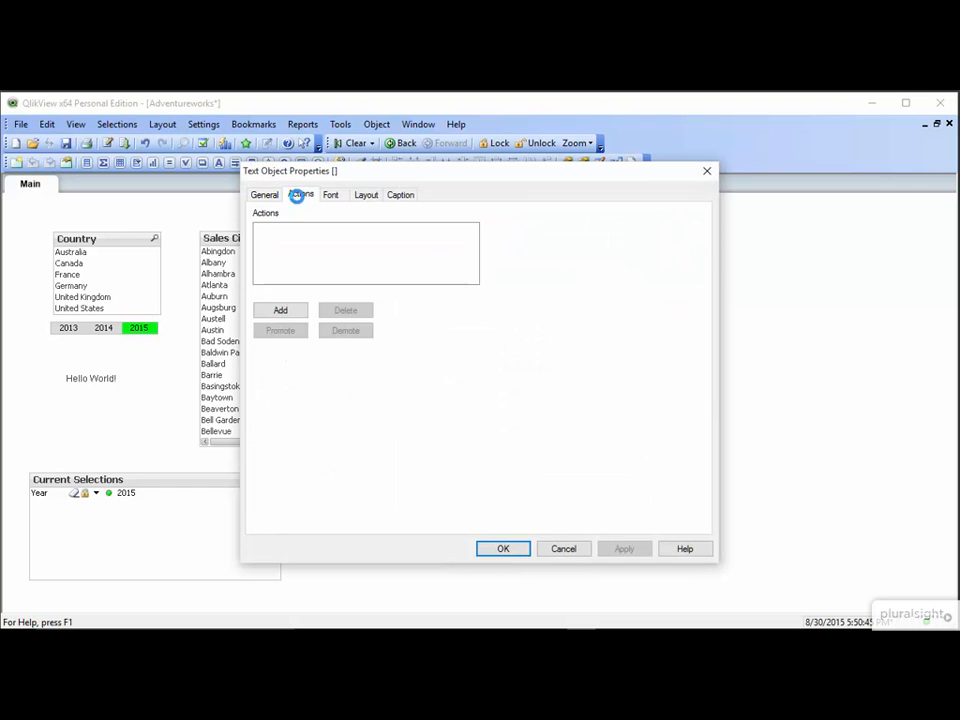
left_click(281, 313)
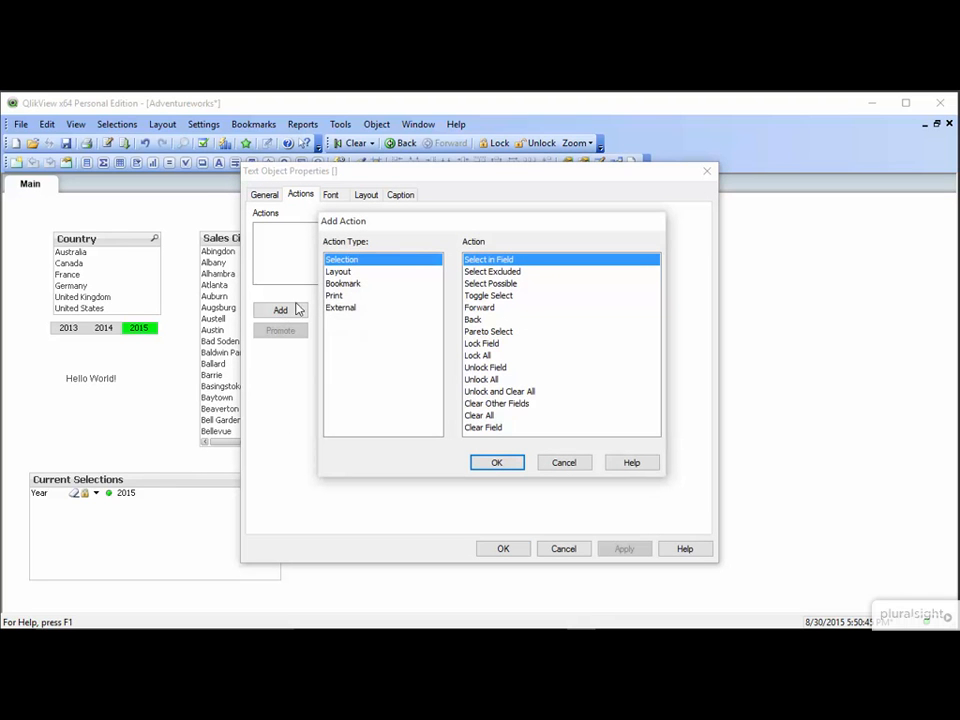
left_click(344, 309)
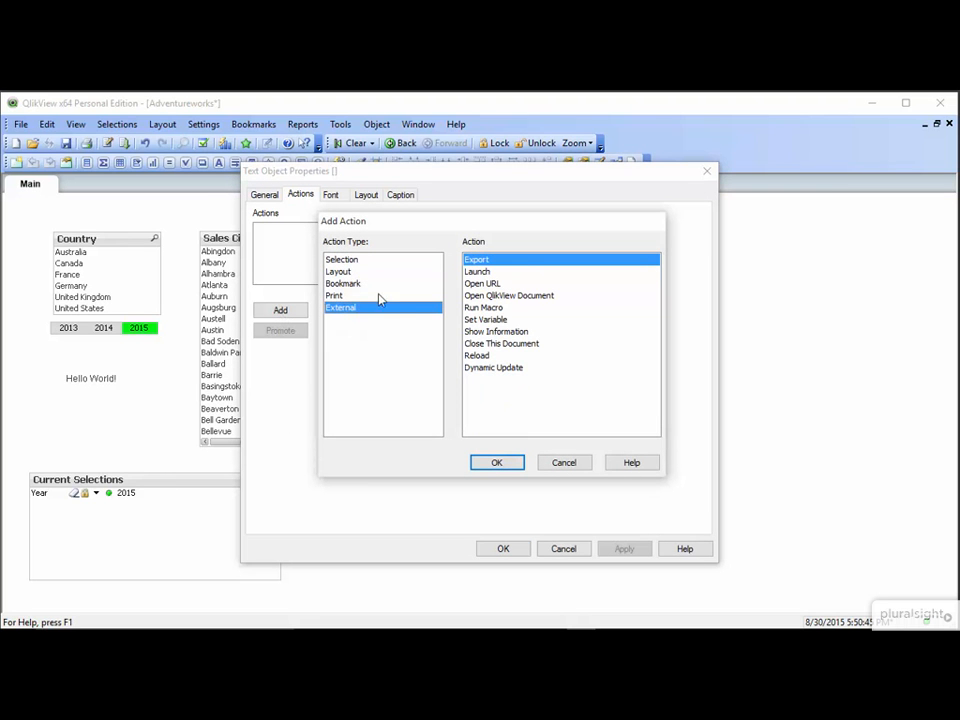
left_click(497, 284)
left_click(495, 463)
left_click(524, 230)
type("www.")
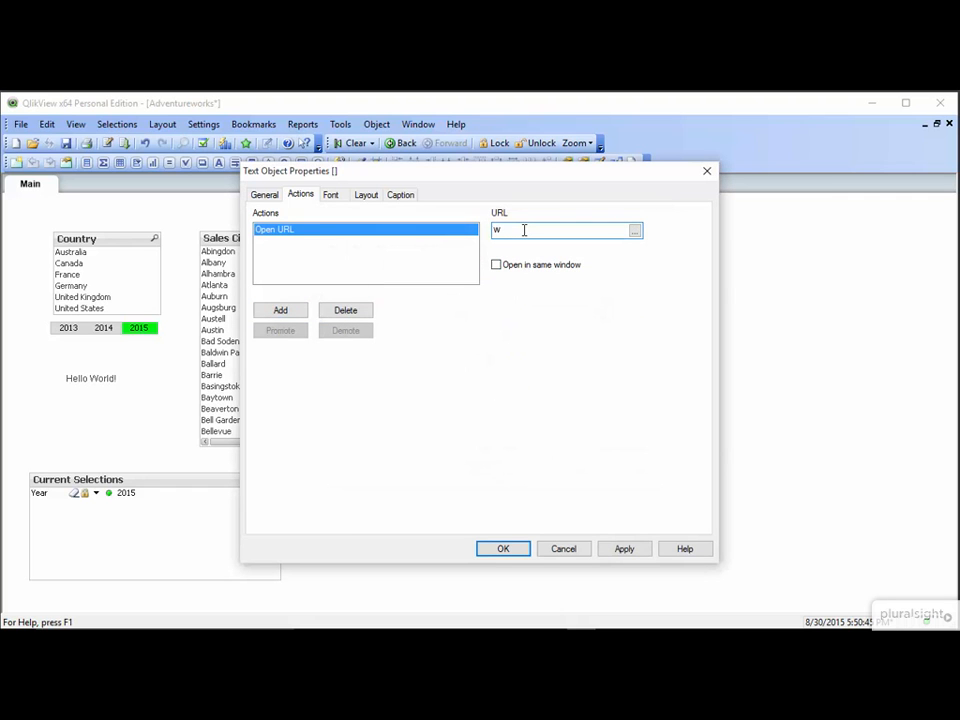
type("plural")
type("i")
type("sight.com")
left_click(519, 549)
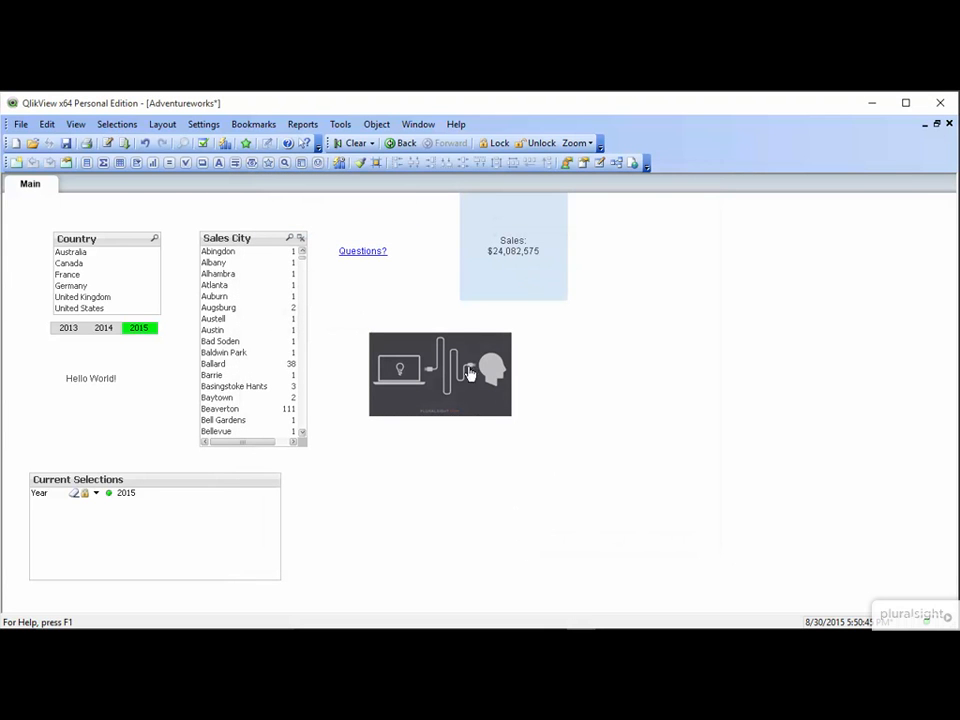
left_click(459, 371)
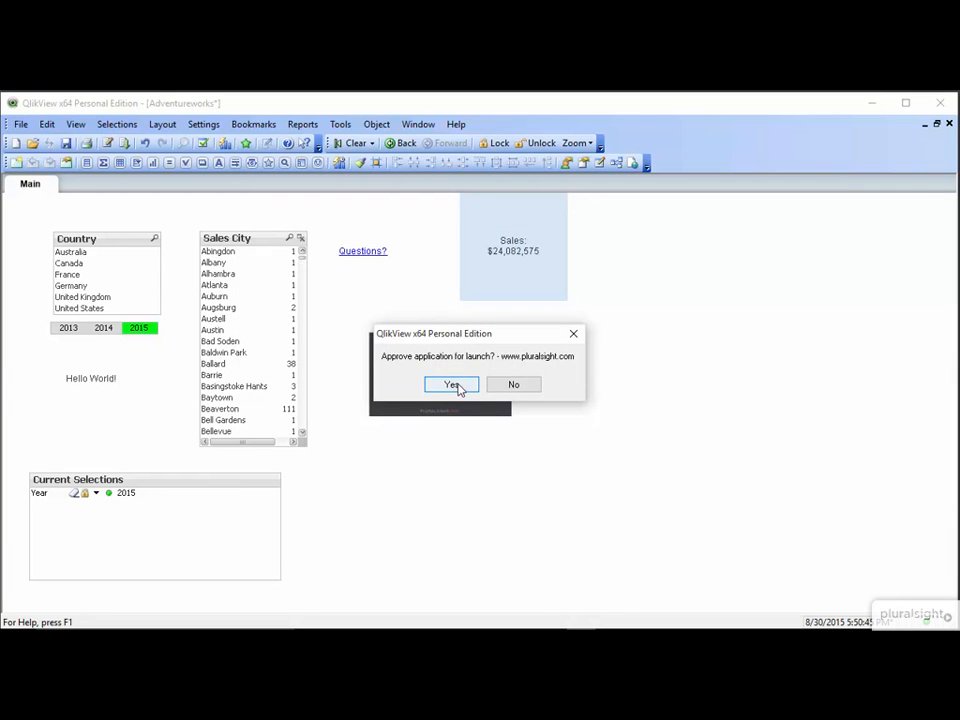
left_click(459, 387)
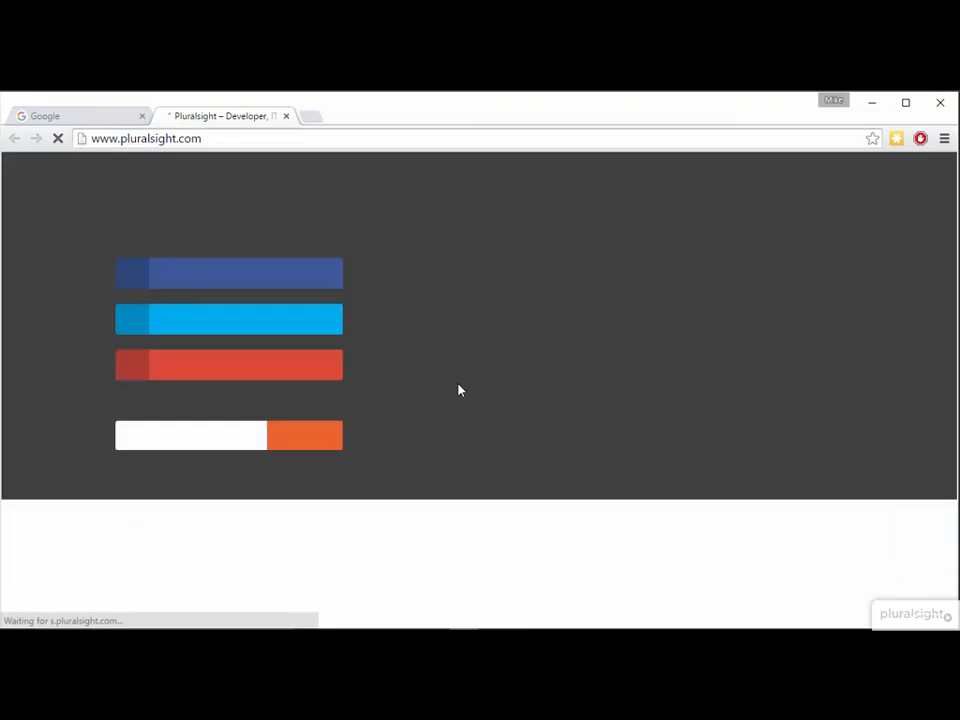